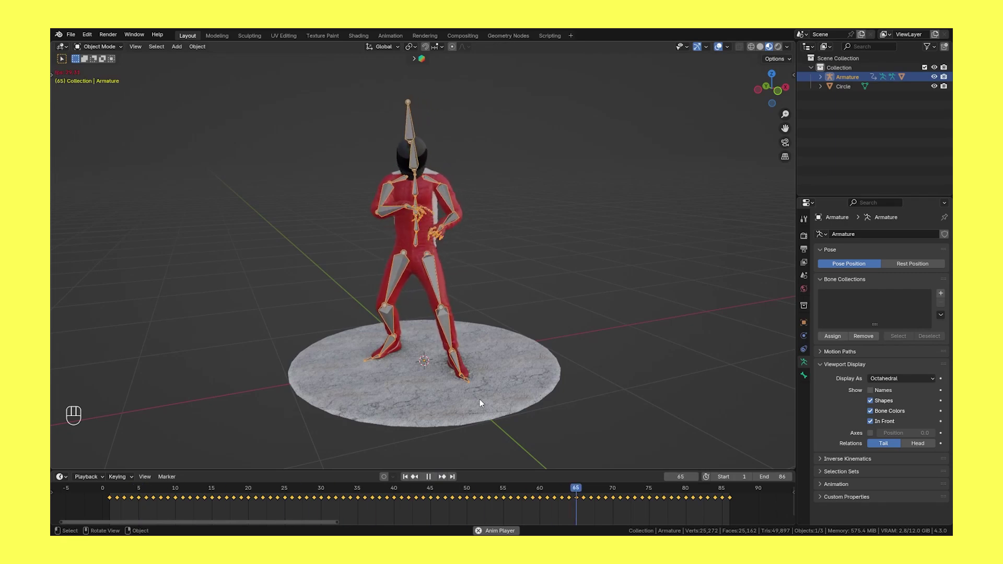
- Set the Suzanne wireframe Material Offset to 0 and confirm the brighter cone spotlight power
{"action": "key", "text": "shift+t"}
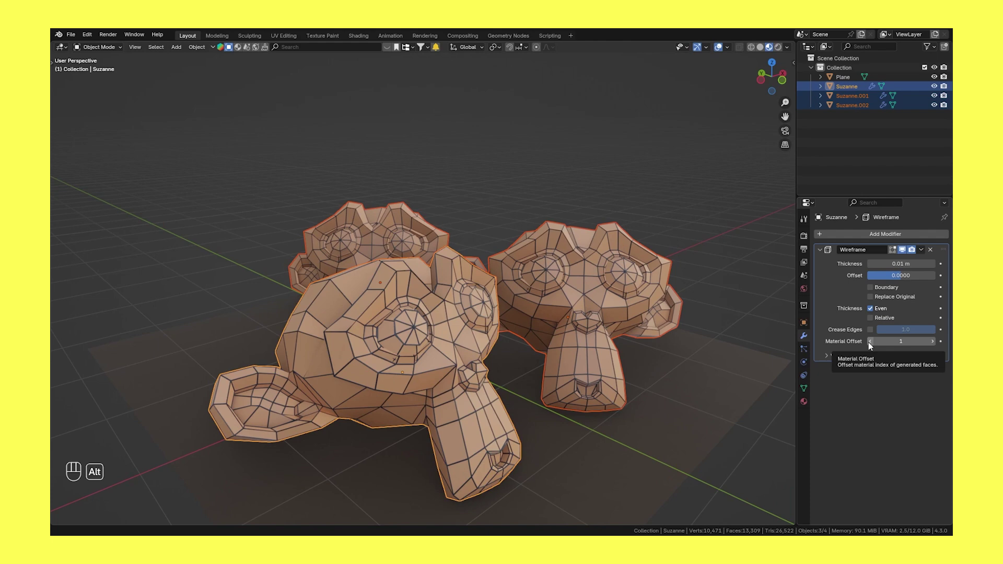
{"action": "left_click", "coordinate": [869, 343]}
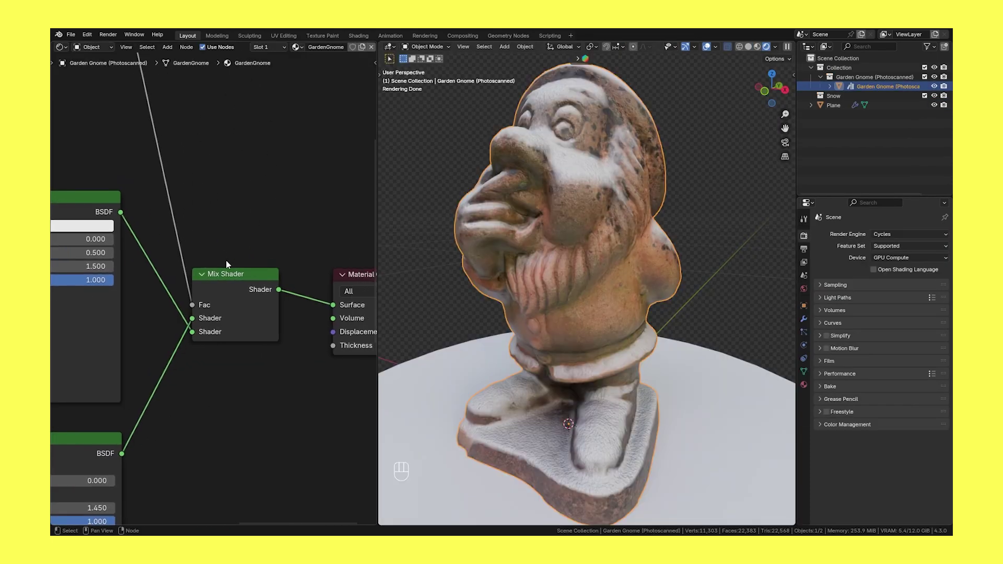
{"action": "left_click", "coordinate": [228, 272]}
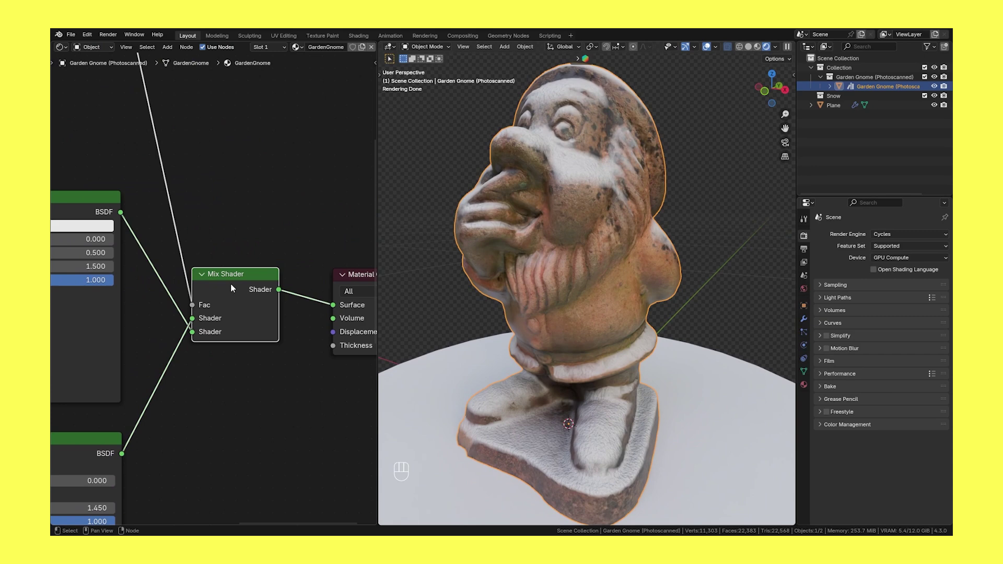
- Mute the gnome's Mix Shader node, then select the hydrant and the Spot.001 light
{"action": "key", "text": "m"}
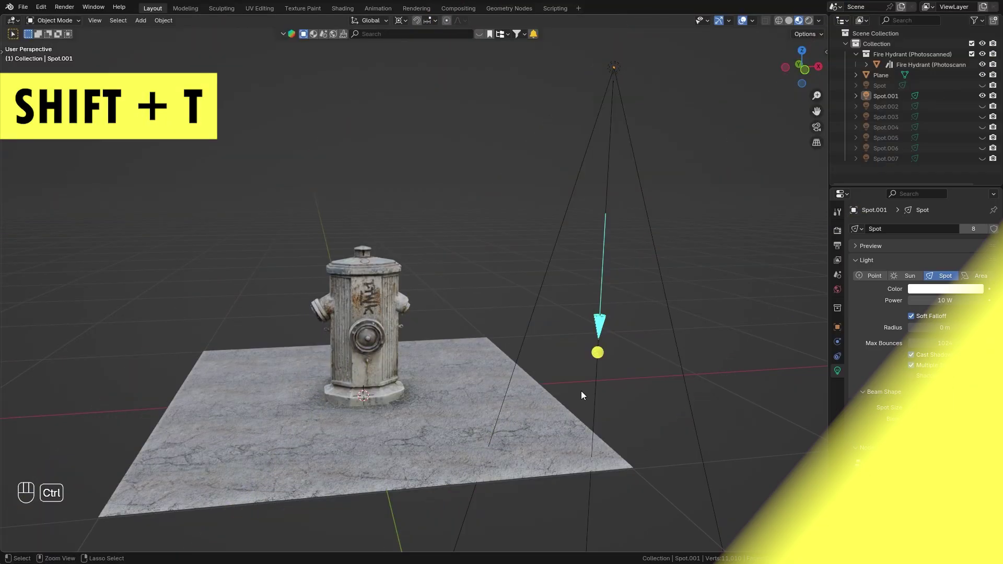
{"action": "middle_click_drag", "start_coordinate": [582, 384], "coordinate": [562, 368], "text": "shift"}
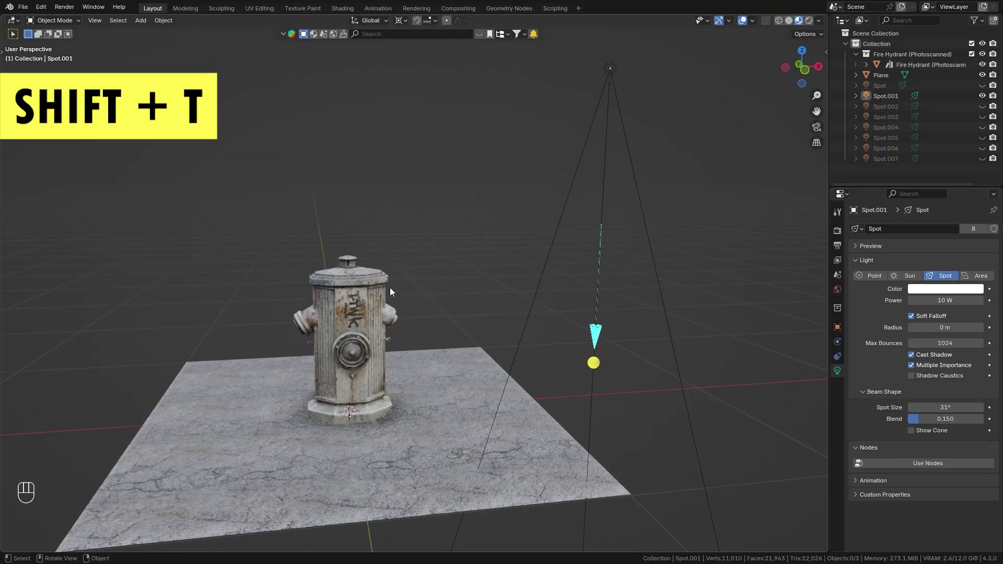
{"action": "left_click", "coordinate": [358, 321]}
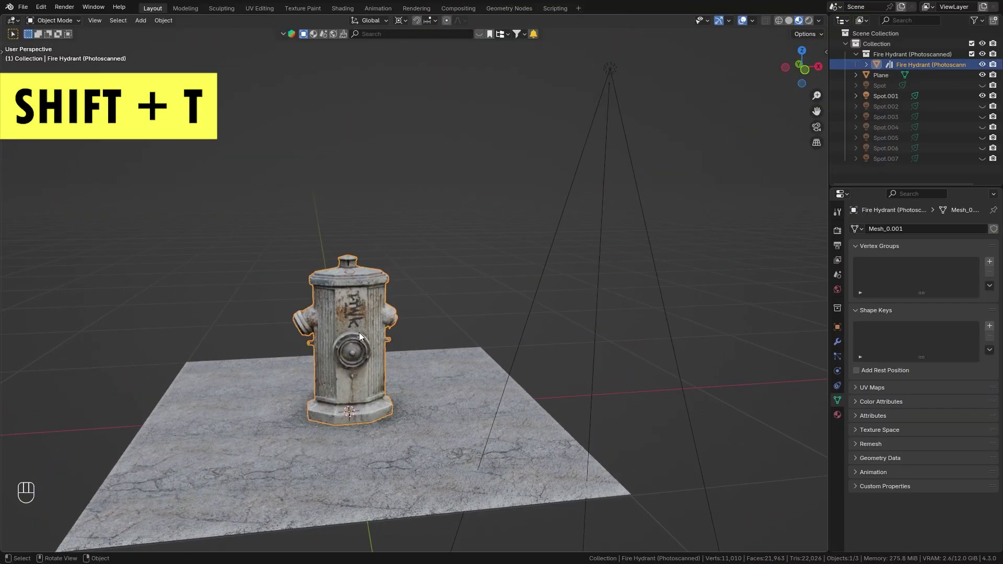
{"action": "left_click", "coordinate": [608, 70]}
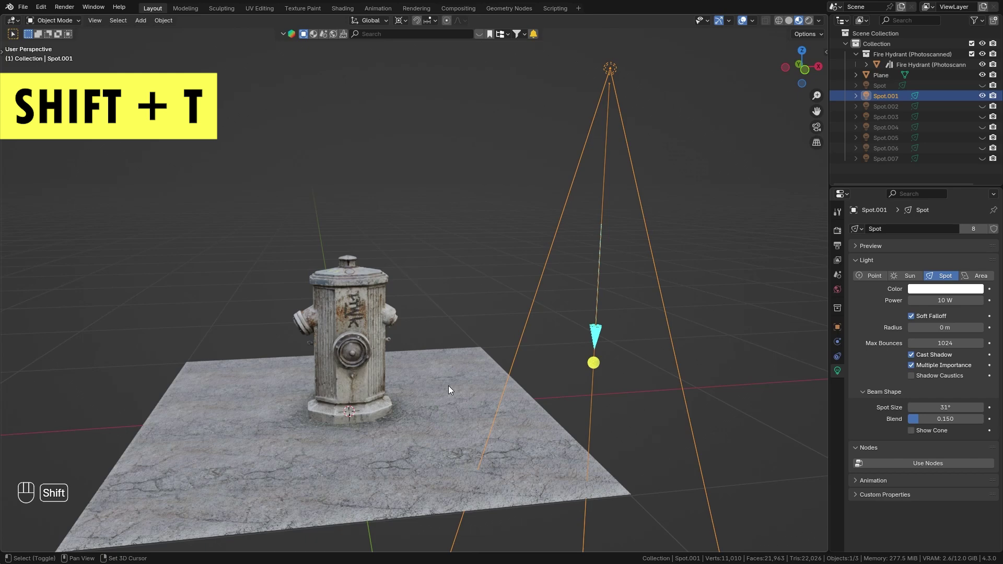
- Aim Spot.001 at the hydrant with Shift+T and preview it in Rendered shading
{"action": "key", "text": "shift+t"}
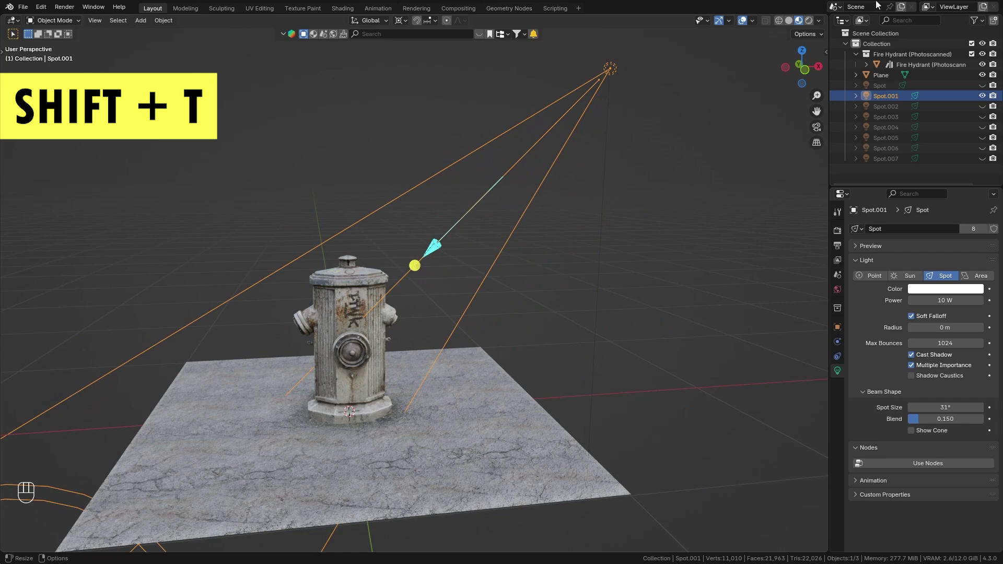
{"action": "key", "text": "z"}
{"action": "left_click", "coordinate": [482, 365]}
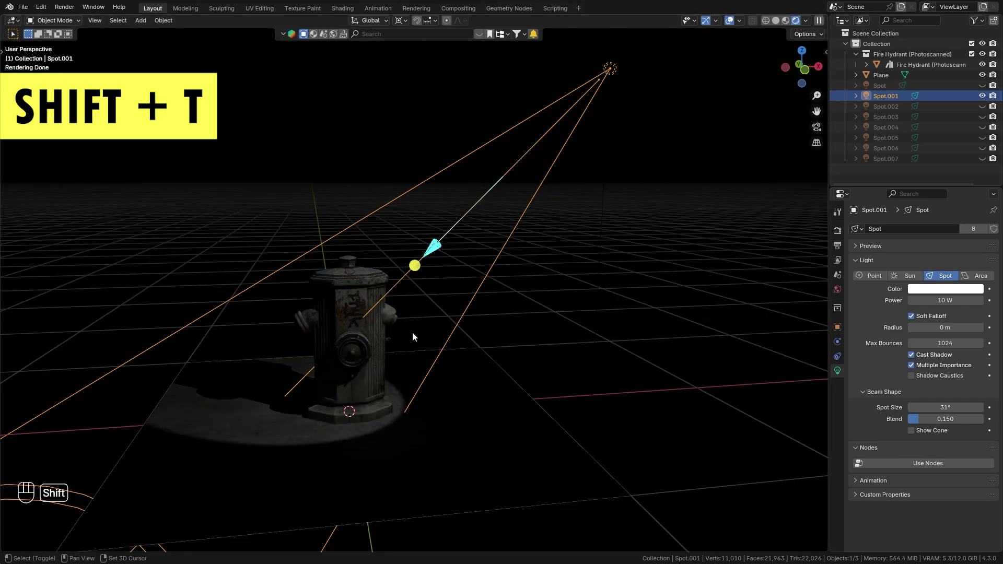
{"action": "key", "text": "shift+t"}
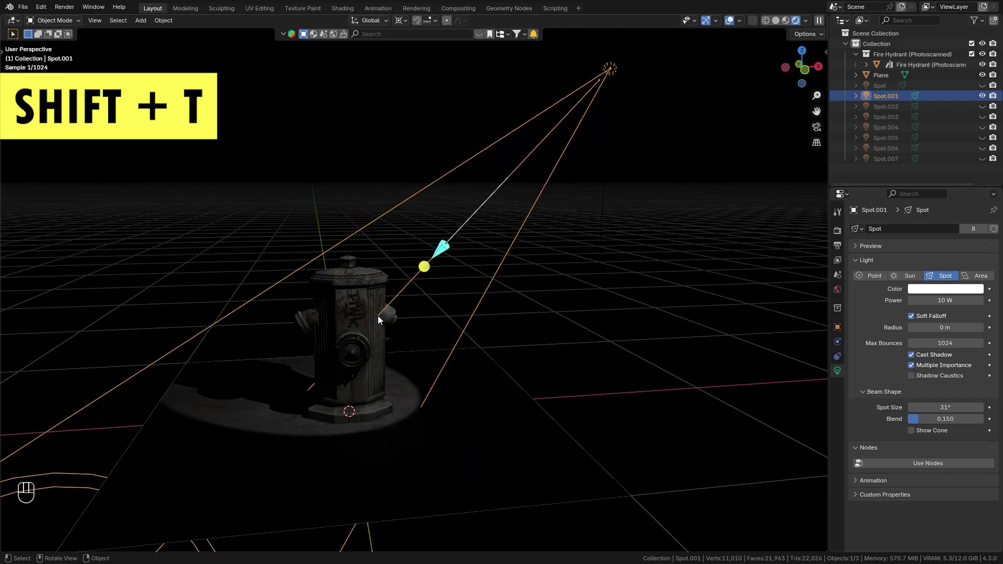
- Confirm Spot.001's aim at the hydrant and unhide the hidden spot lights with Alt+H
{"action": "left_click", "coordinate": [378, 316]}
{"action": "key", "text": "alt+h"}
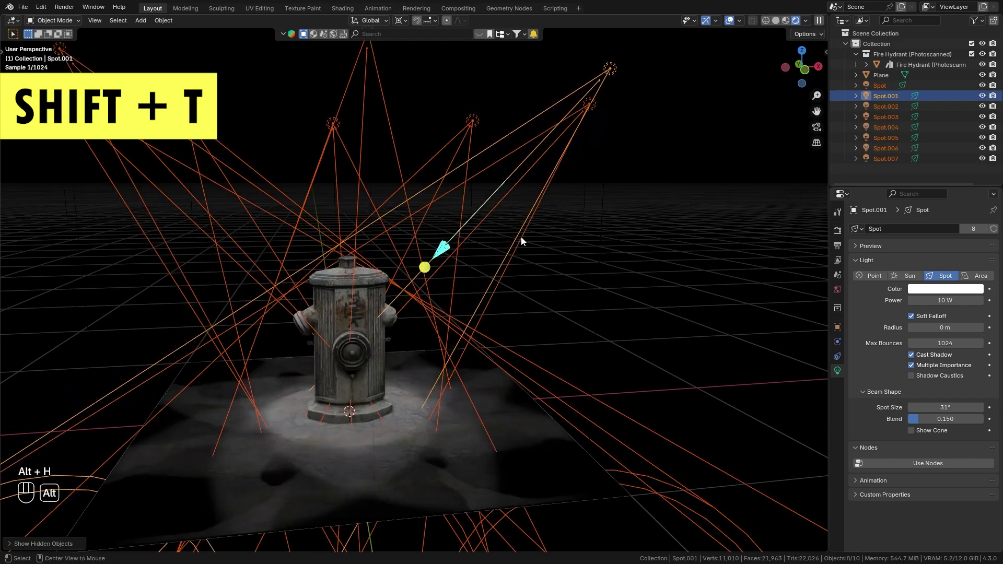
{"action": "scroll", "coordinate": [497, 250], "scroll_direction": "down", "scroll_amount": 3}
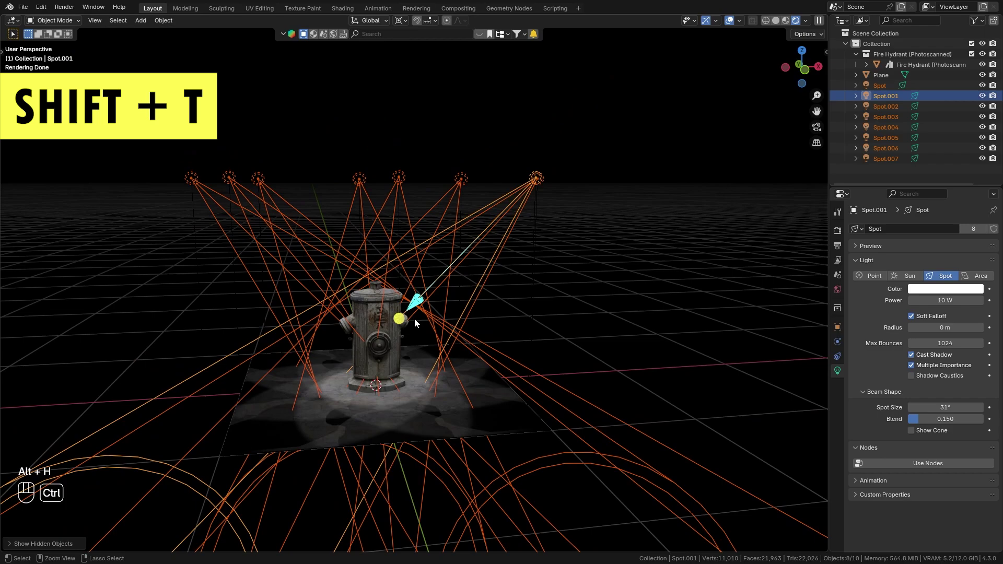
{"action": "middle_click_drag", "start_coordinate": [415, 318], "coordinate": [397, 283], "text": "ctrl"}
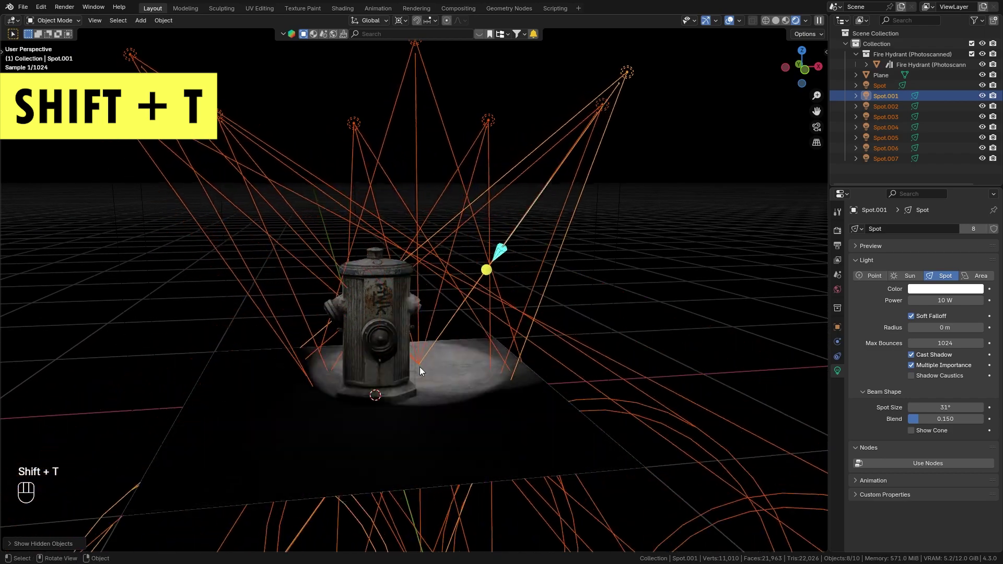
- Aim all the selected spot lights together at the fire hydrant
{"action": "left_click", "coordinate": [252, 446]}
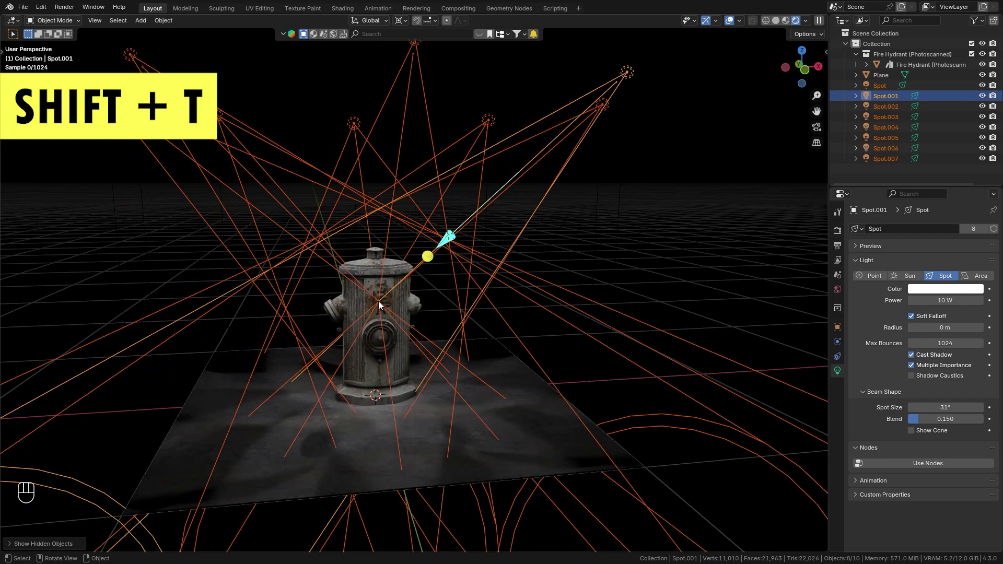
{"action": "left_click", "coordinate": [379, 301]}
{"action": "mouse_move", "coordinate": [458, 300]}
{"action": "middle_mouse_down", "text": "shift"}
{"action": "mouse_move", "coordinate": [467, 309]}
{"action": "mouse_move", "coordinate": [460, 285]}
{"action": "mouse_move", "coordinate": [469, 310]}
{"action": "middle_mouse_up", "text": "shift"}
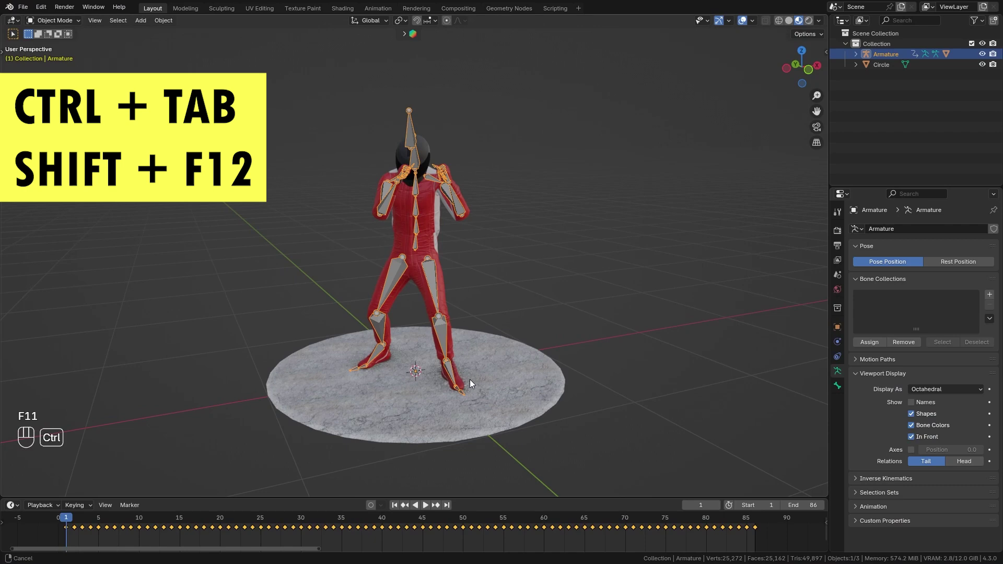
- Enlarge the bottom panel and cycle it with Ctrl+Tab to the Graph Editor, then the Dope Sheet
{"action": "key", "text": "space"}
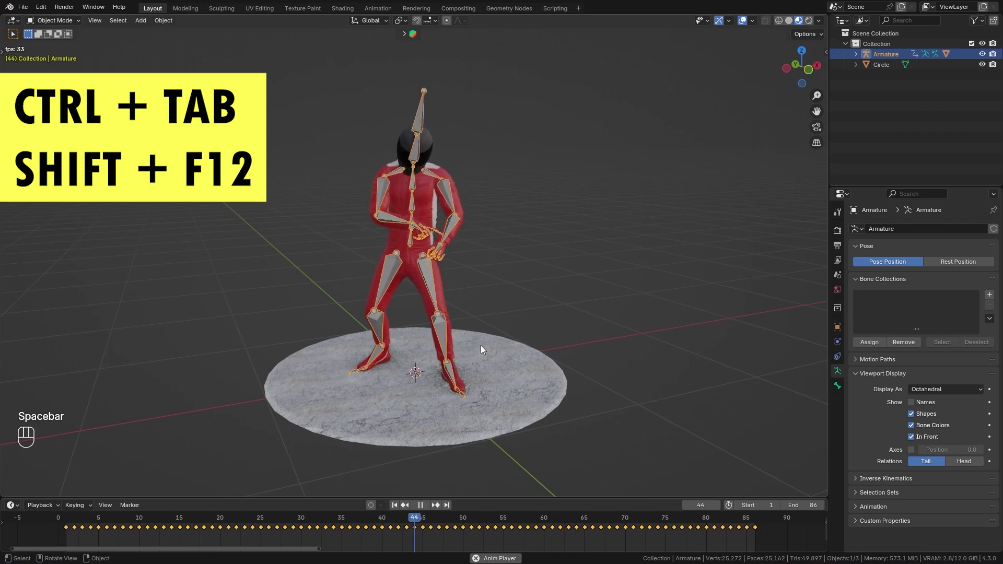
{"action": "key", "text": "space"}
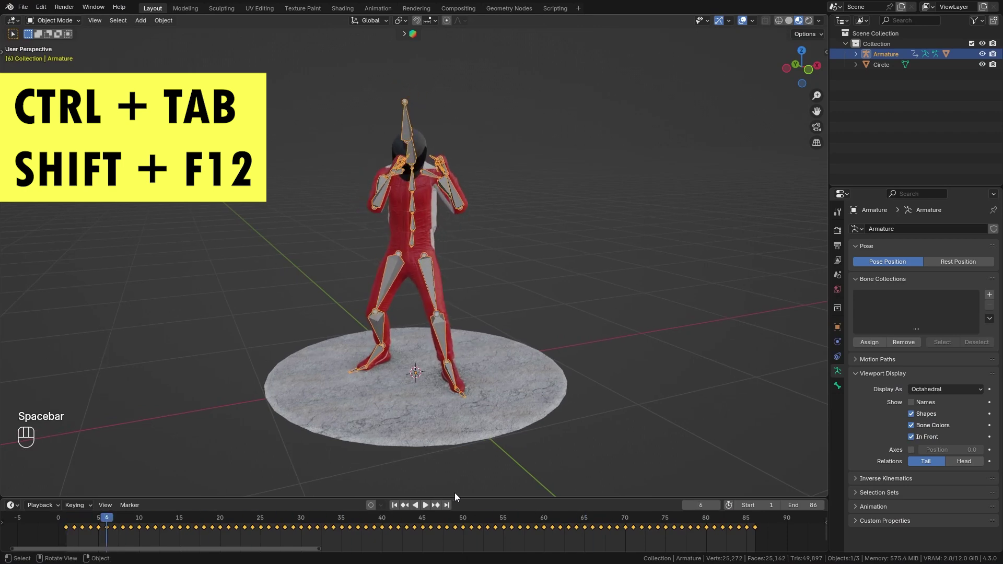
{"action": "left_click_drag", "start_coordinate": [455, 496], "coordinate": [473, 389]}
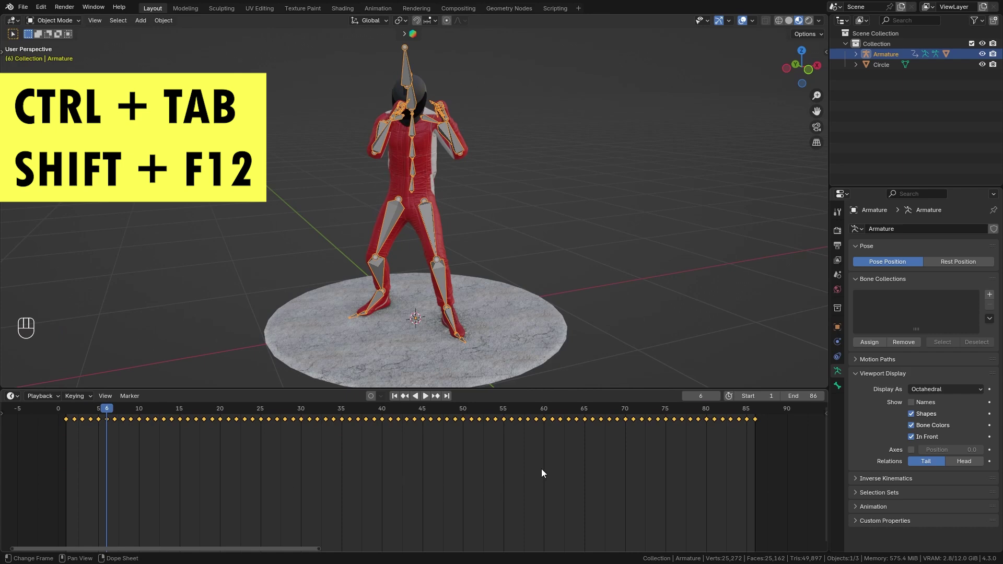
{"action": "key", "text": "ctrl"}
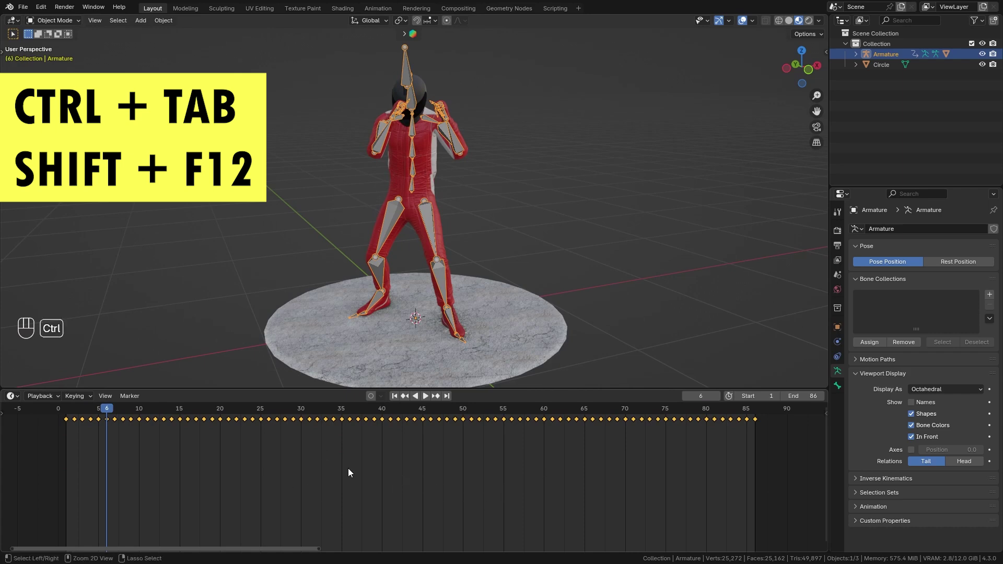
{"action": "key", "text": "ctrl+Tab"}
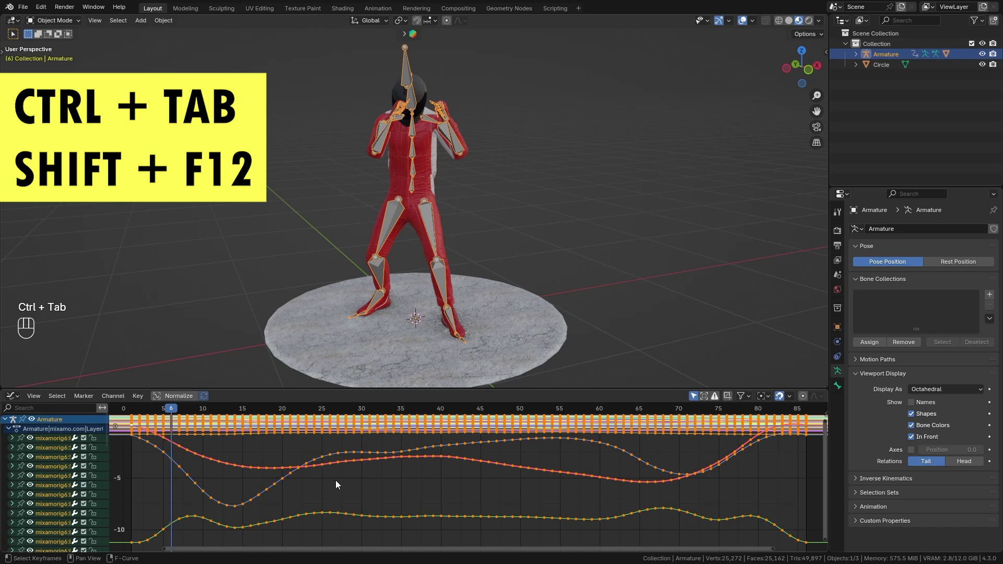
{"action": "mouse_move", "coordinate": [425, 480]}
{"action": "middle_mouse_down"}
{"action": "mouse_move", "coordinate": [398, 503]}
{"action": "mouse_move", "coordinate": [399, 471]}
{"action": "mouse_move", "coordinate": [414, 475]}
{"action": "middle_mouse_up"}
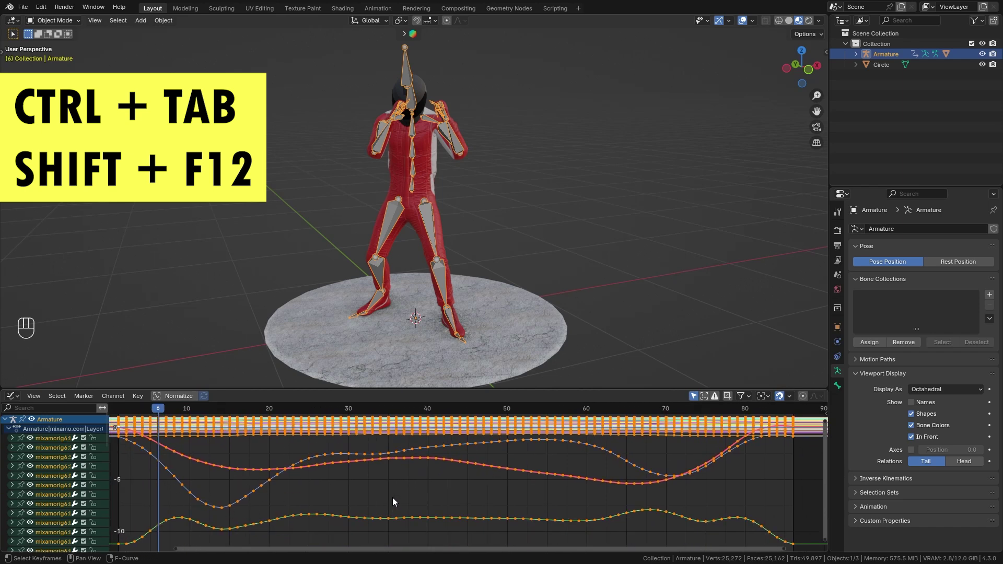
{"action": "key", "text": "ctrl"}
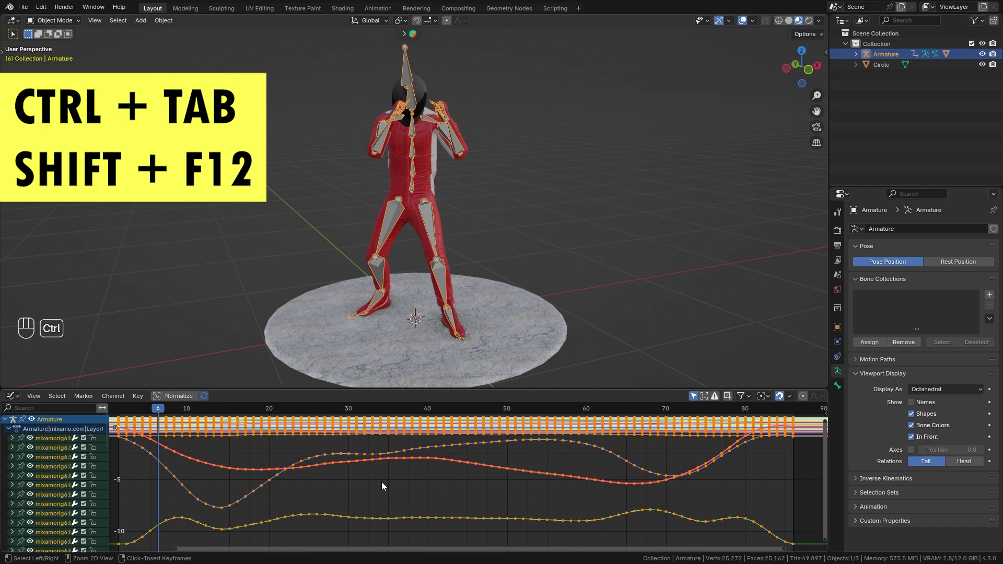
{"action": "key", "text": "ctrl+Tab"}
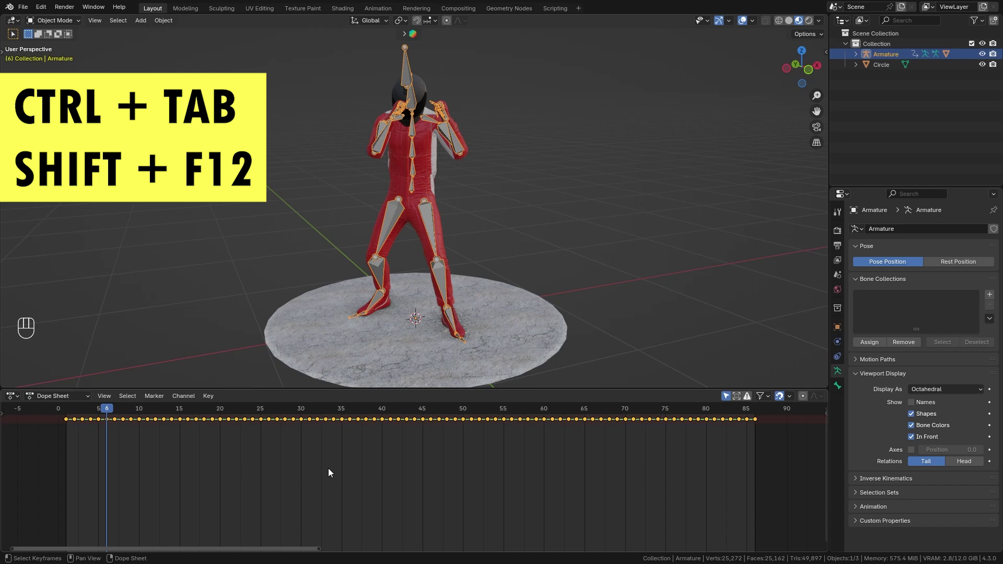
- Toggle Dope Sheet and Timeline with Shift+F12, return to the Timeline, and play the animation
{"action": "key", "text": "shift"}
{"action": "key", "text": "shift+F12"}
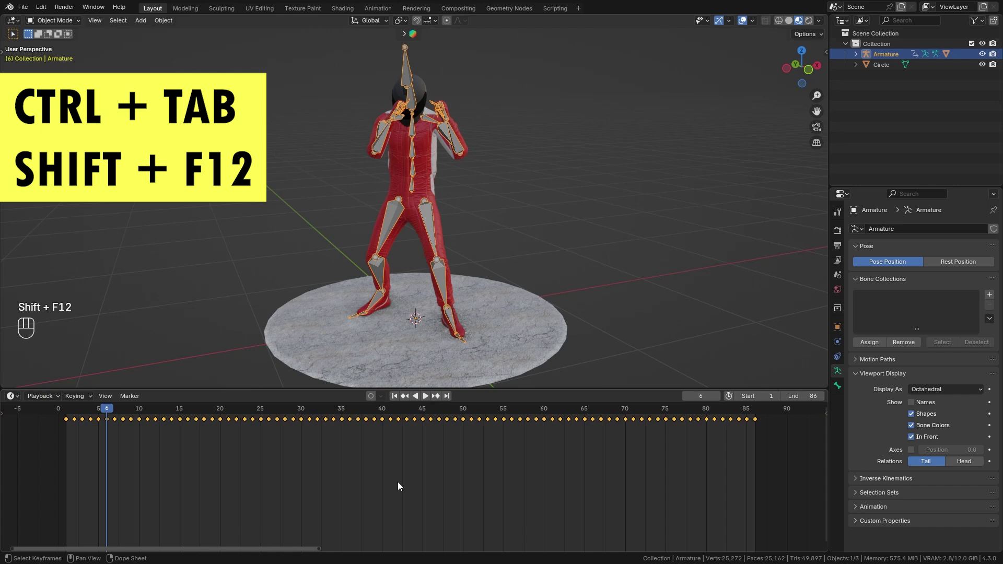
{"action": "key", "text": "shift+F12"}
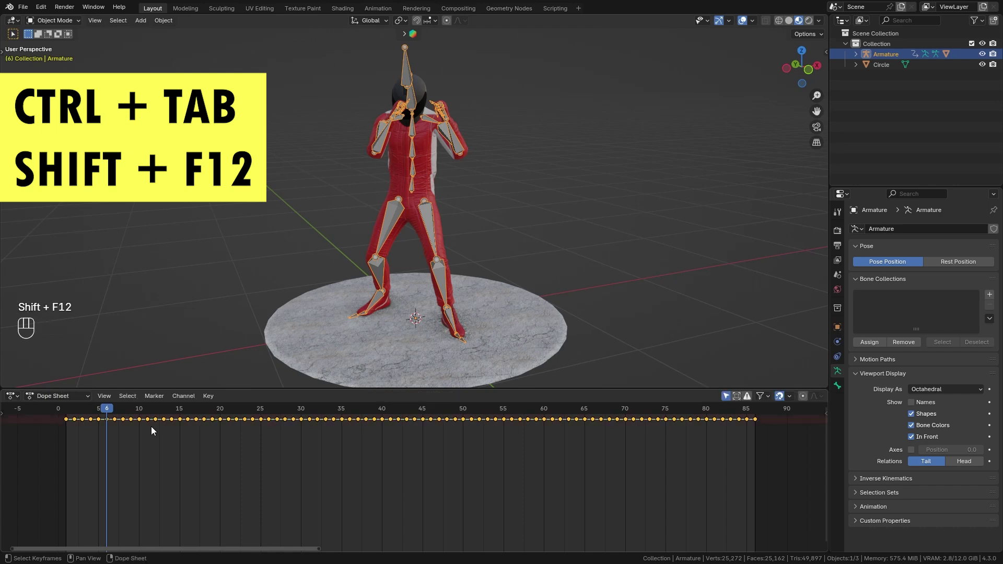
{"action": "key", "text": "ctrl"}
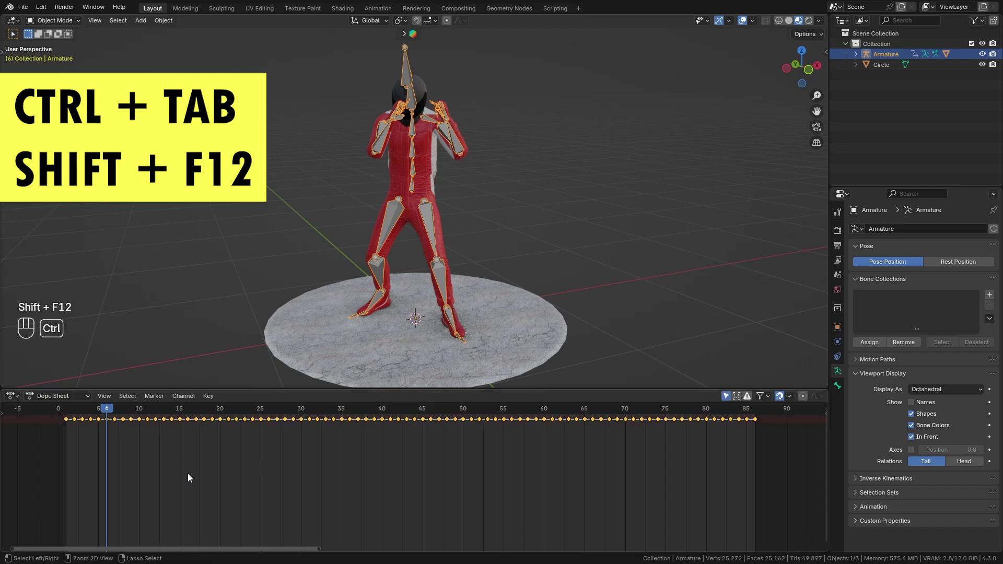
{"action": "key", "text": "ctrl+Tab"}
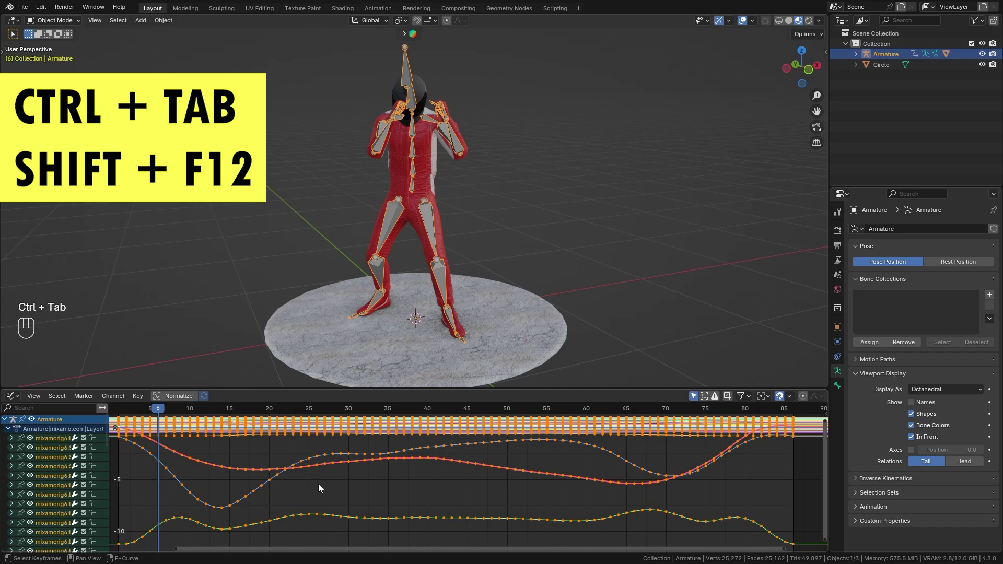
{"action": "key", "text": "ctrl+Tab"}
{"action": "key", "text": "space"}
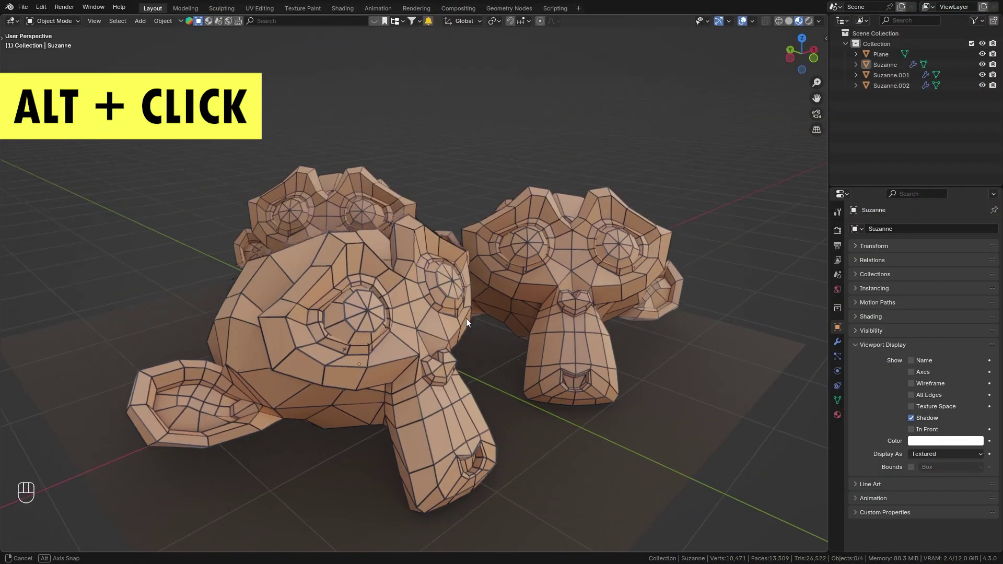
- Select the front Suzanne and set its Wireframe Material Offset to 0
{"action": "middle_click_drag", "start_coordinate": [466, 318], "coordinate": [401, 216]}
{"action": "scroll", "coordinate": [486, 335], "scroll_direction": "up", "scroll_amount": 3}
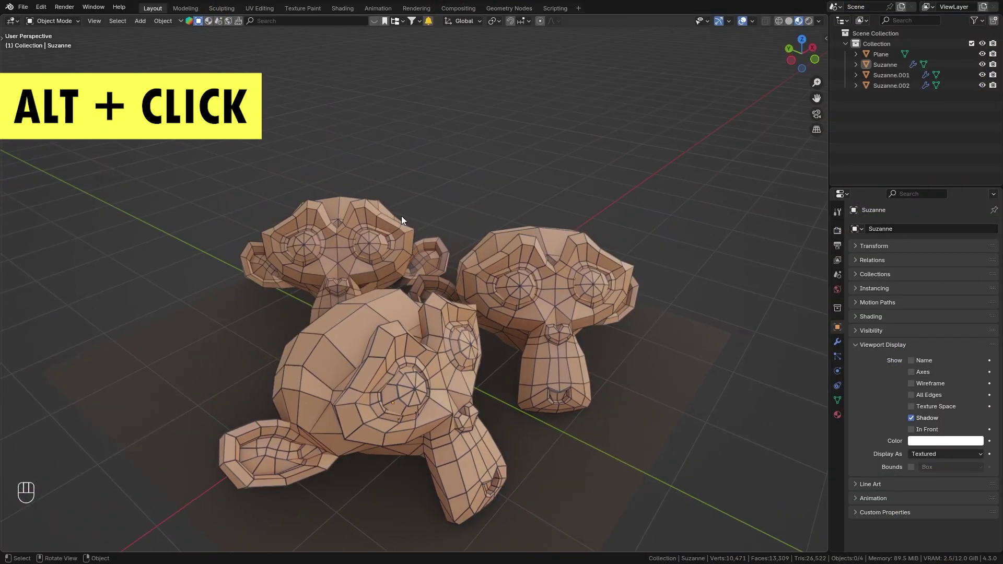
{"action": "left_click", "coordinate": [414, 369]}
{"action": "middle_click_drag", "start_coordinate": [415, 369], "coordinate": [463, 348]}
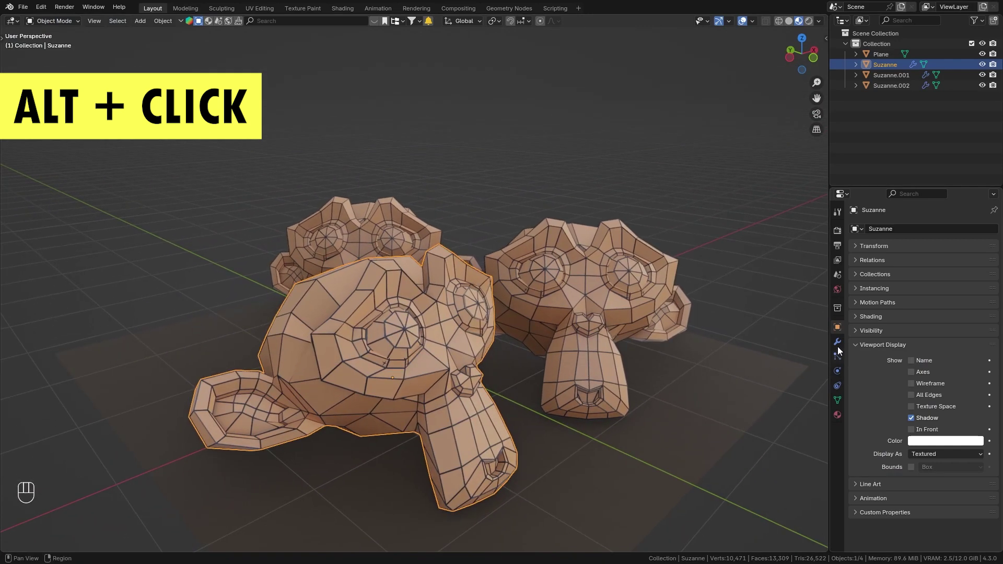
{"action": "left_click", "coordinate": [837, 342]}
{"action": "left_click", "coordinate": [910, 348], "text": "alt"}
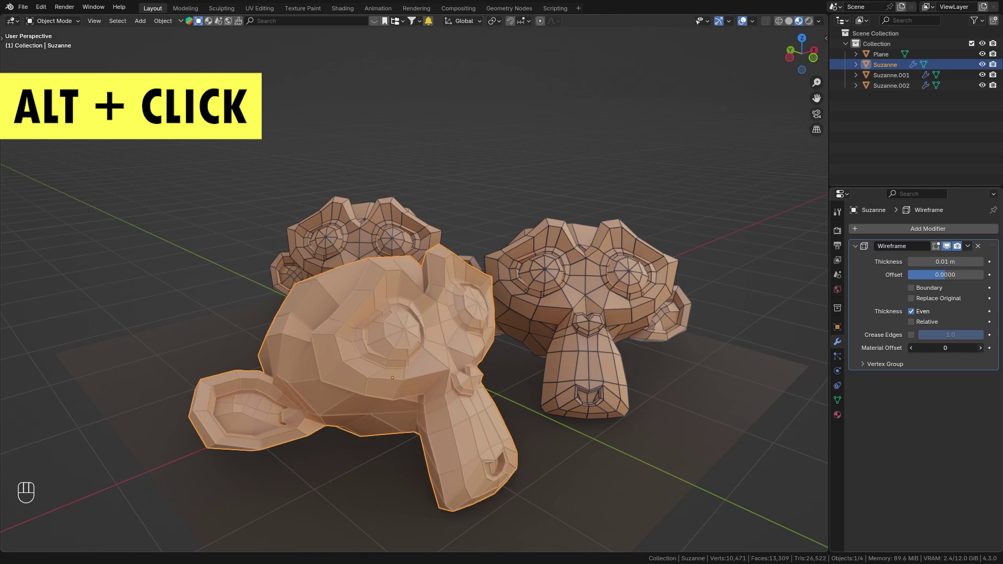
- Select all three monkeys with the front one active and toggle its Material Offset 0 and back to 1
{"action": "left_click", "coordinate": [981, 348]}
{"action": "left_click", "coordinate": [538, 277]}
{"action": "left_click", "coordinate": [352, 222], "text": "shift"}
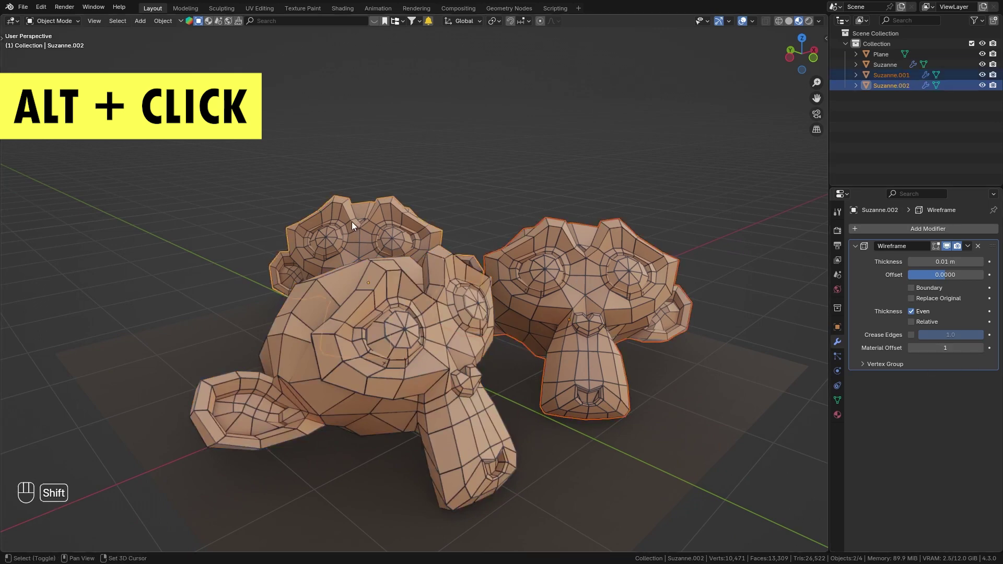
{"action": "left_click", "coordinate": [360, 321], "text": "shift"}
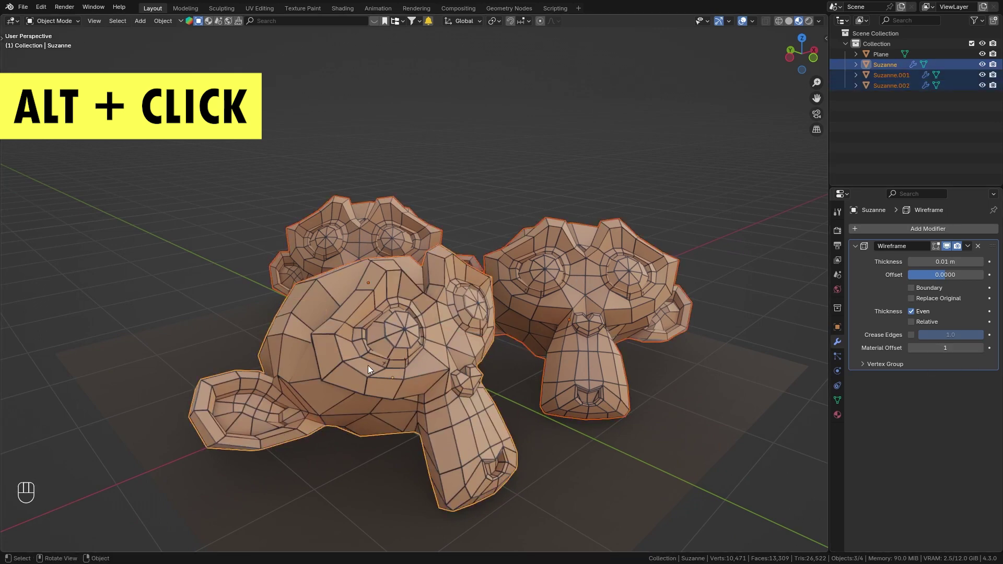
{"action": "left_click", "coordinate": [912, 348], "text": "alt"}
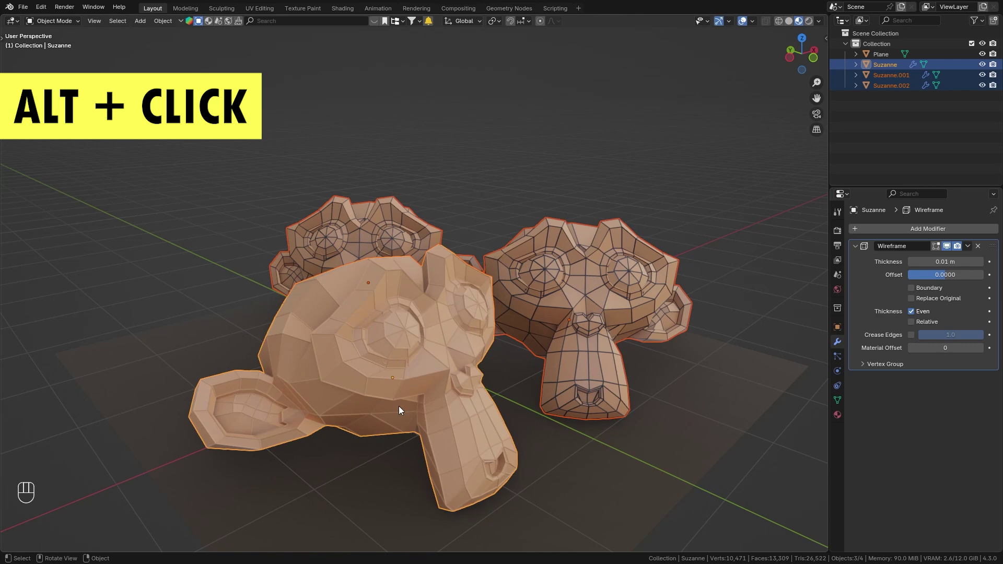
{"action": "left_click", "coordinate": [980, 348], "text": "alt"}
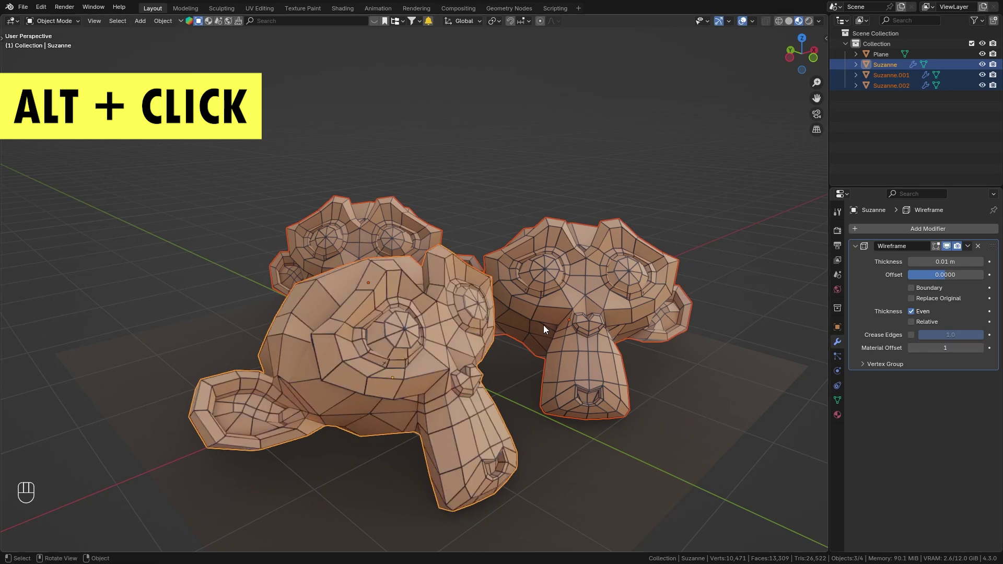
- Set Material Offset to 0 and back to 1 on all three monkeys at once
{"action": "middle_click_drag", "start_coordinate": [506, 359], "coordinate": [568, 363], "text": "ctrl"}
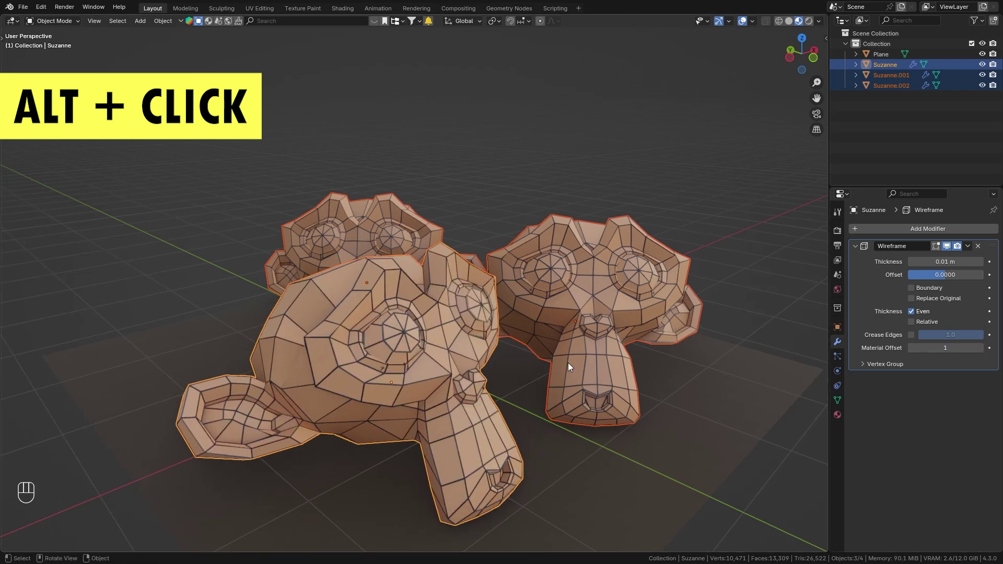
{"action": "left_click", "coordinate": [910, 349], "text": "alt"}
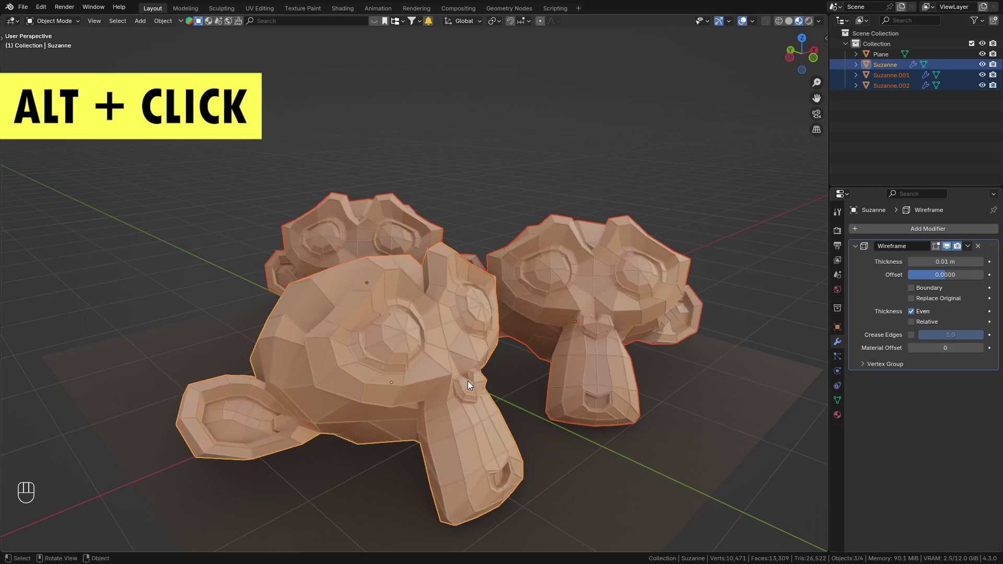
{"action": "mouse_move", "coordinate": [468, 381]}
{"action": "middle_mouse_down"}
{"action": "mouse_move", "coordinate": [465, 371]}
{"action": "mouse_move", "coordinate": [460, 379]}
{"action": "middle_mouse_up"}
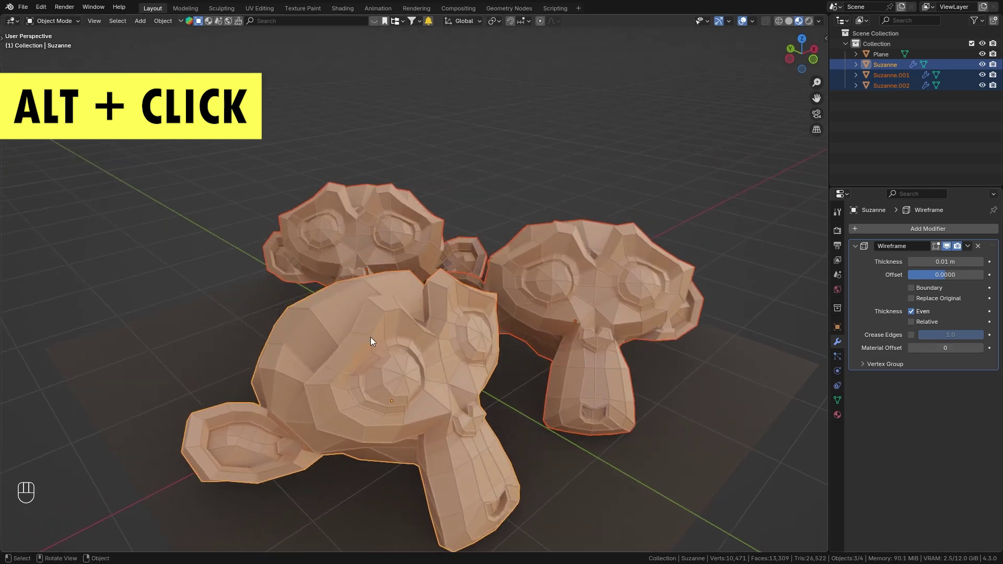
{"action": "left_click", "coordinate": [929, 347], "text": "alt"}
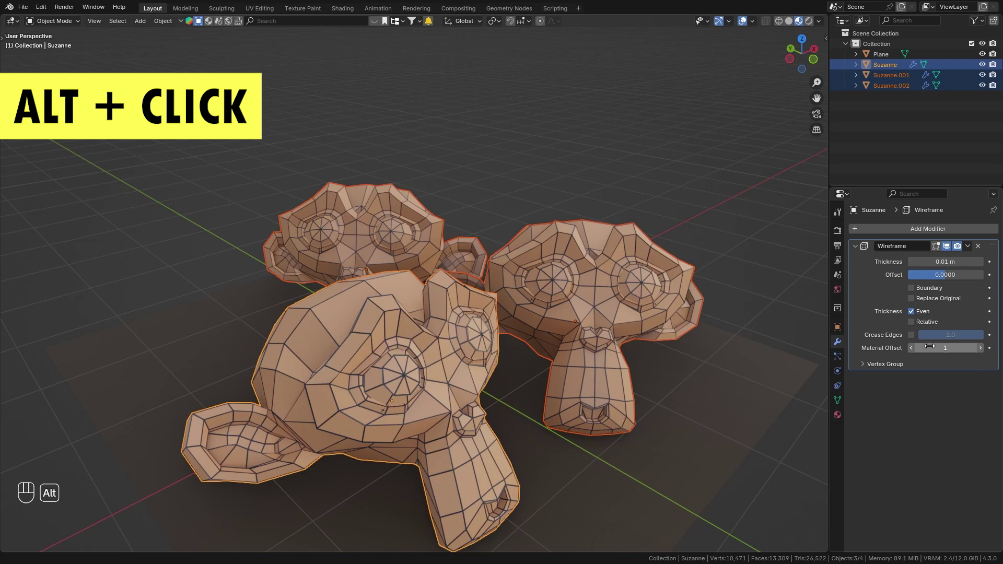
{"action": "left_click", "coordinate": [912, 348], "text": "alt"}
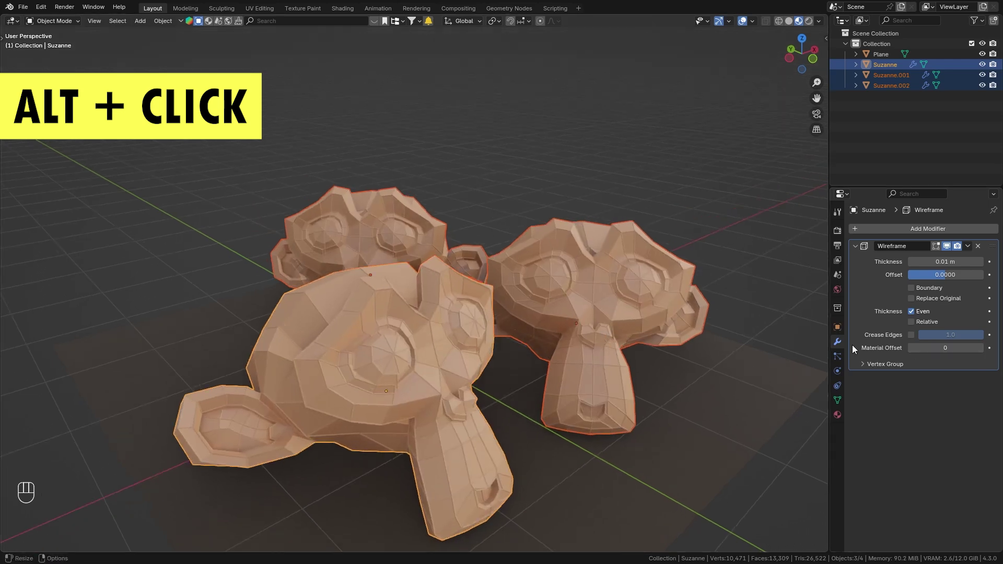
{"action": "left_click", "coordinate": [981, 348], "text": "alt"}
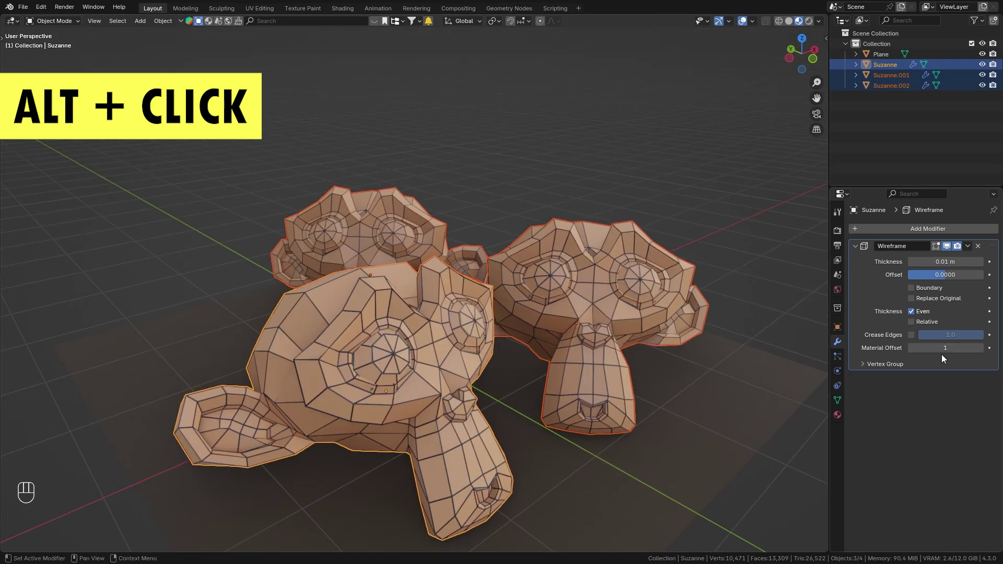
- Remove the Wireframe modifier from all three monkeys and add Subdivision Surface to each
{"action": "left_click", "coordinate": [978, 246], "text": "alt"}
{"action": "middle_click_drag", "start_coordinate": [427, 388], "coordinate": [414, 349]}
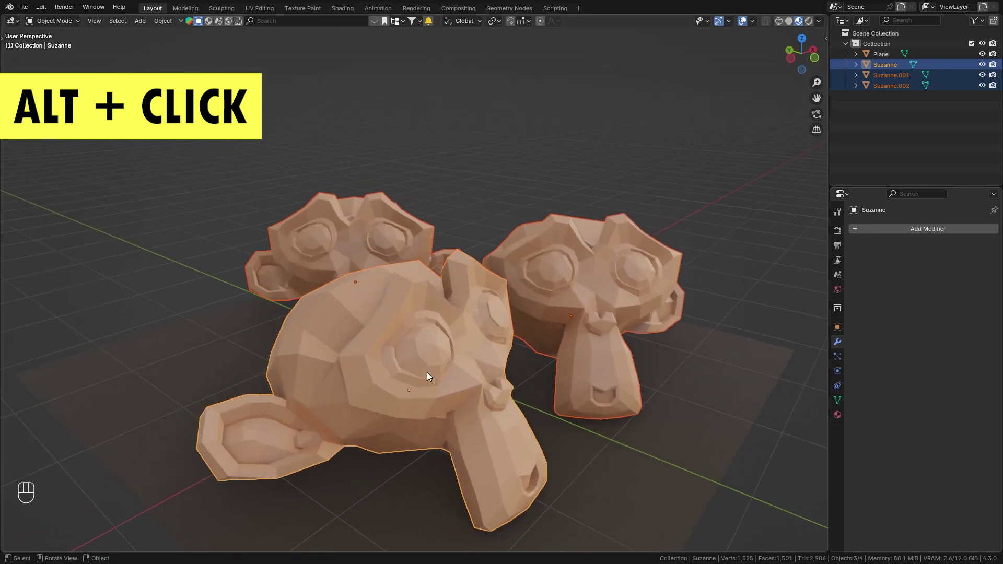
{"action": "left_click", "coordinate": [872, 232]}
{"action": "mouse_move", "coordinate": [869, 230]}
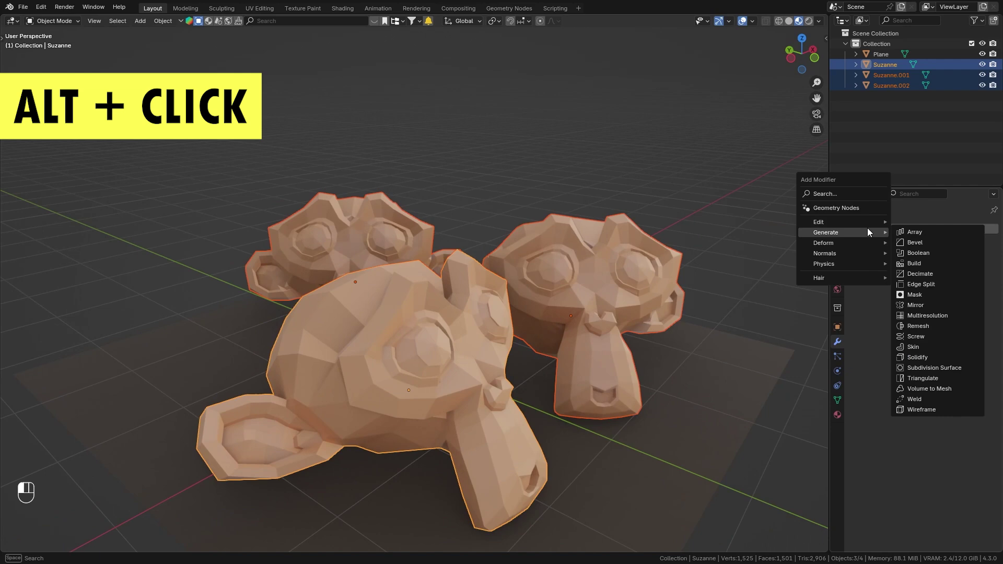
{"action": "key", "text": "alt"}
{"action": "left_click", "coordinate": [970, 368], "text": "alt"}
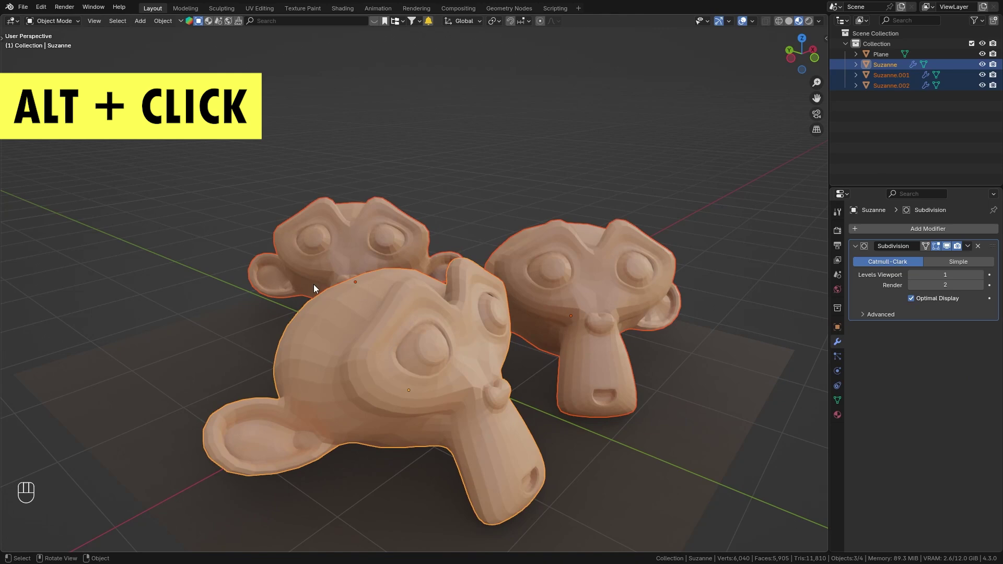
{"action": "middle_click_drag", "start_coordinate": [313, 287], "coordinate": [346, 295]}
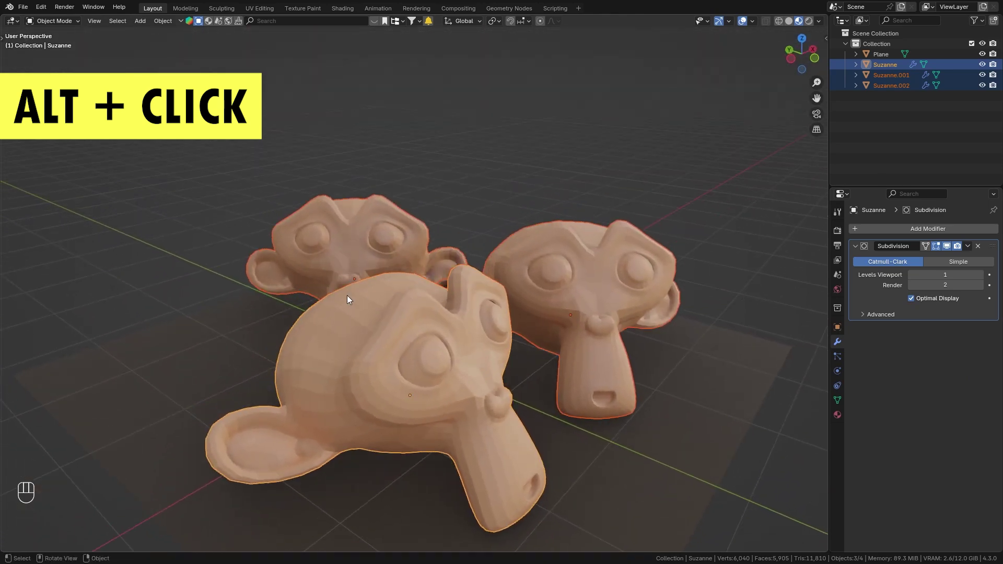
- Set Viewport Display As to Wire in Object Properties for all three monkeys
{"action": "left_click", "coordinate": [837, 327]}
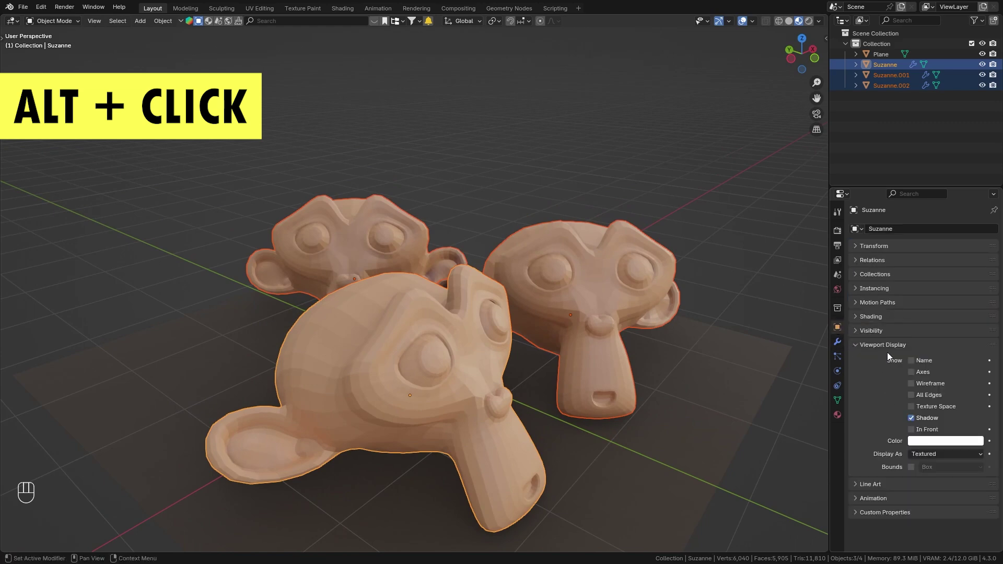
{"action": "left_click", "coordinate": [960, 453]}
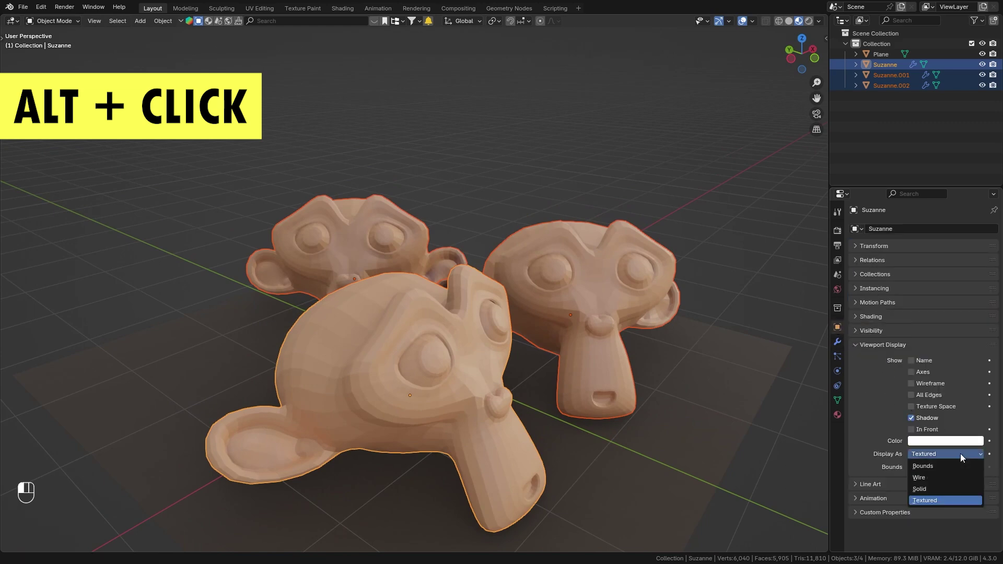
{"action": "left_click", "coordinate": [946, 476], "text": "alt"}
{"action": "middle_click_drag", "start_coordinate": [413, 269], "coordinate": [387, 278]}
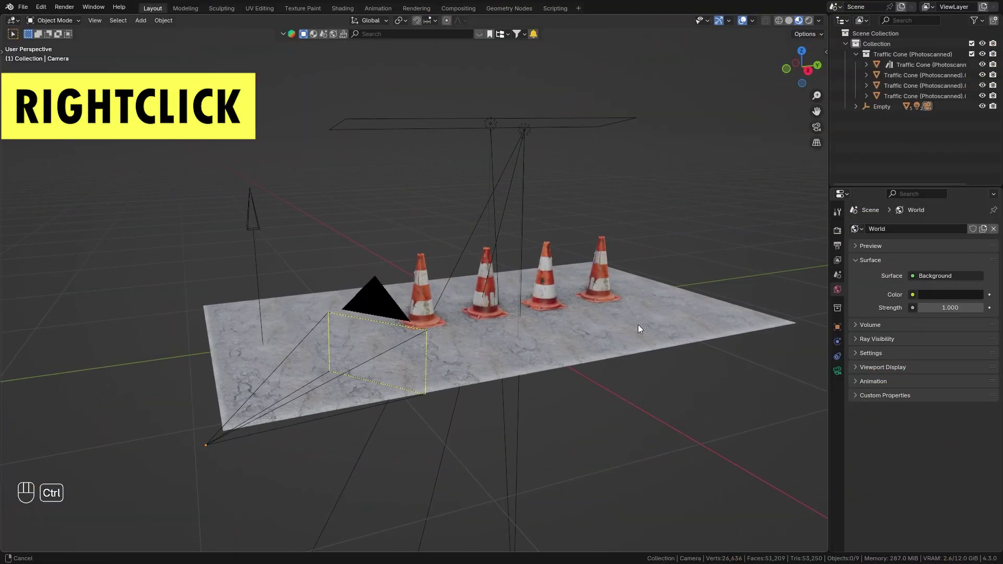
- Select the camera in the traffic-cone scene
{"action": "middle_click_drag", "start_coordinate": [638, 324], "coordinate": [609, 331], "text": "shift"}
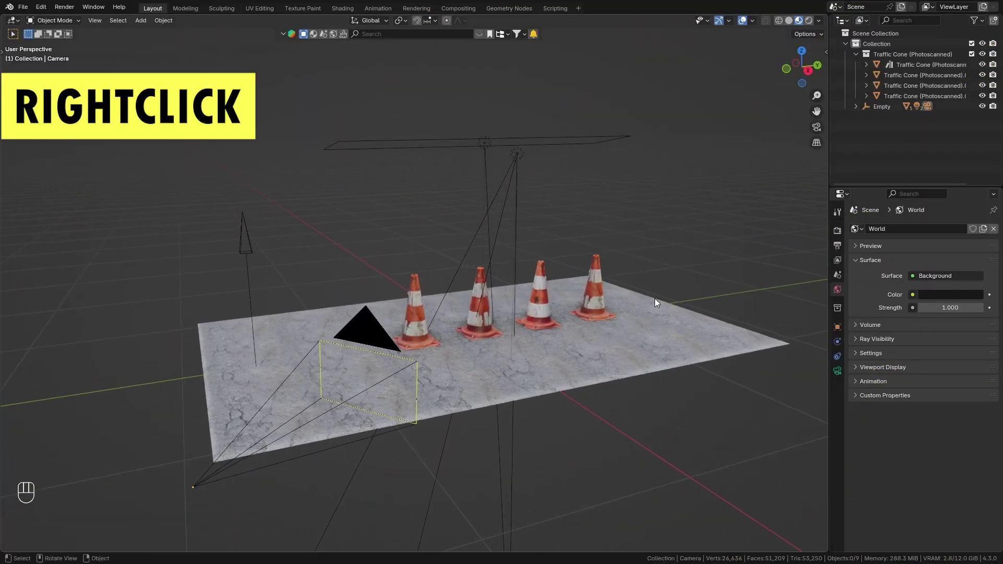
{"action": "left_click", "coordinate": [520, 155]}
{"action": "left_click", "coordinate": [485, 143]}
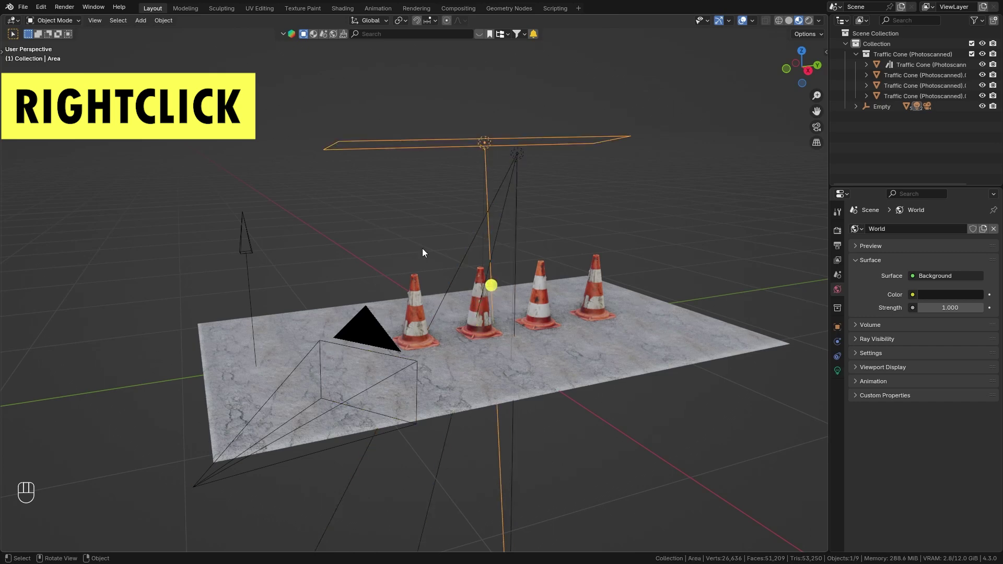
{"action": "left_click", "coordinate": [367, 333]}
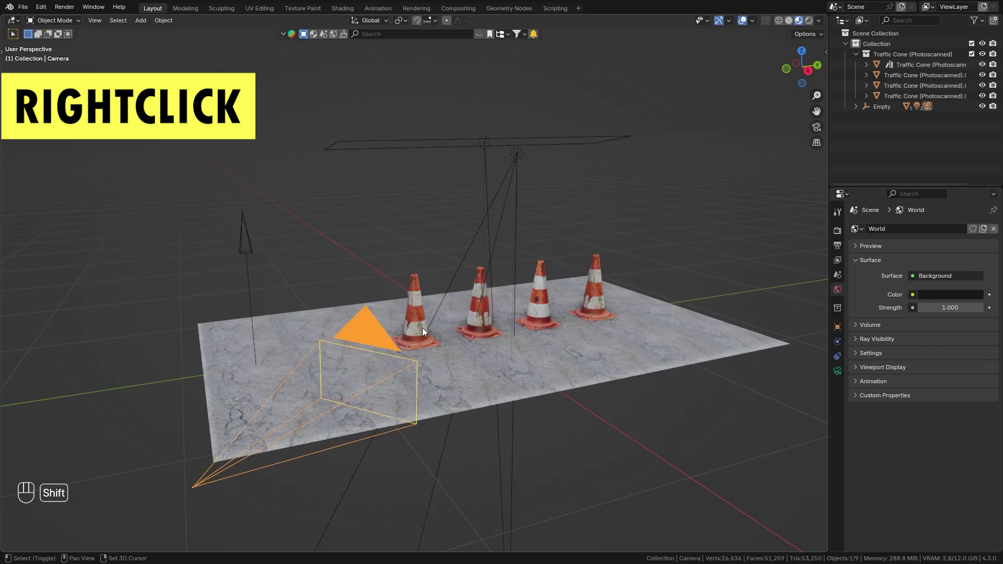
{"action": "middle_click_drag", "start_coordinate": [422, 328], "coordinate": [421, 314], "text": "shift"}
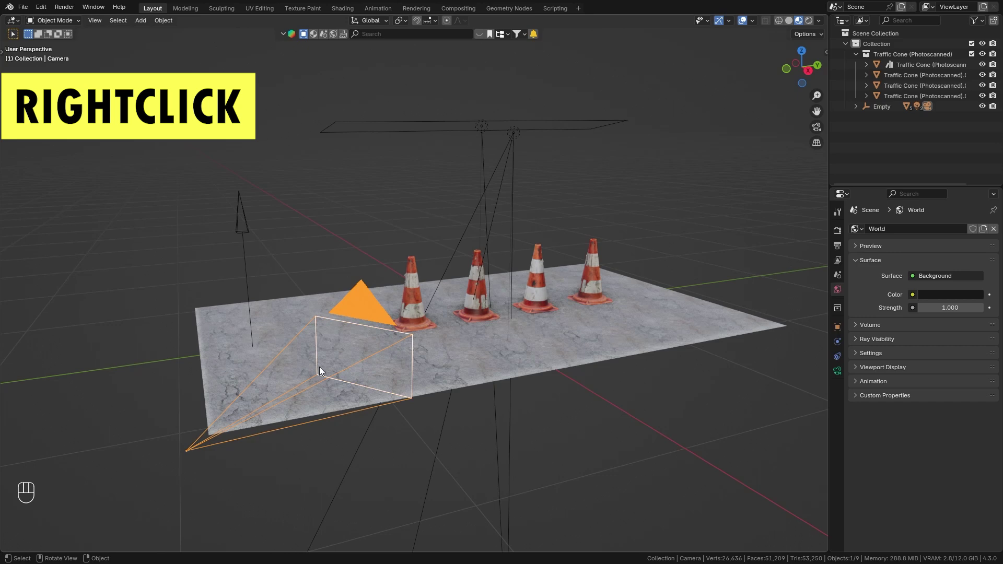
- Adjust the camera's focal length, look through the camera, and adjust it again toward 68mm
{"action": "right_click", "coordinate": [445, 353]}
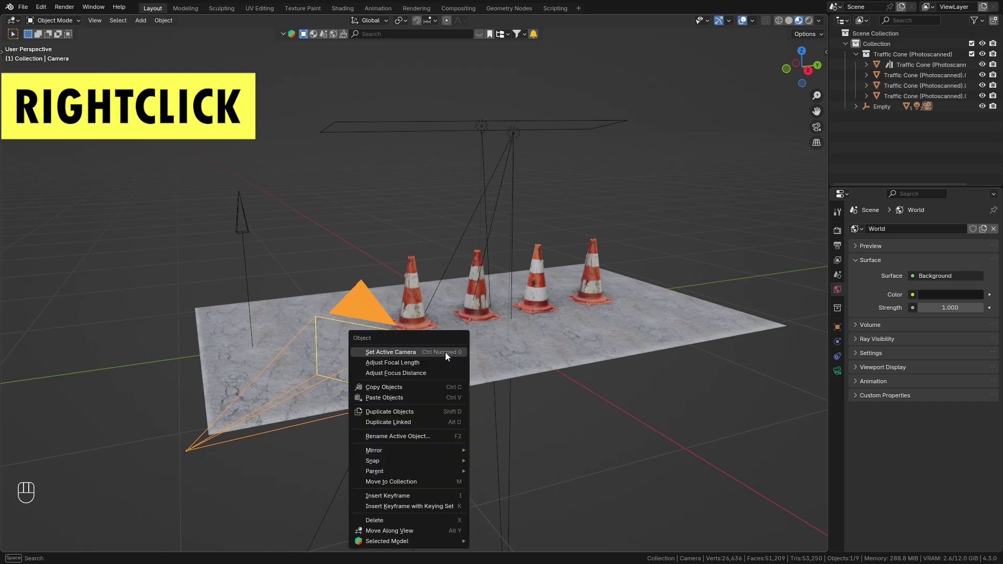
{"action": "left_click", "coordinate": [428, 362]}
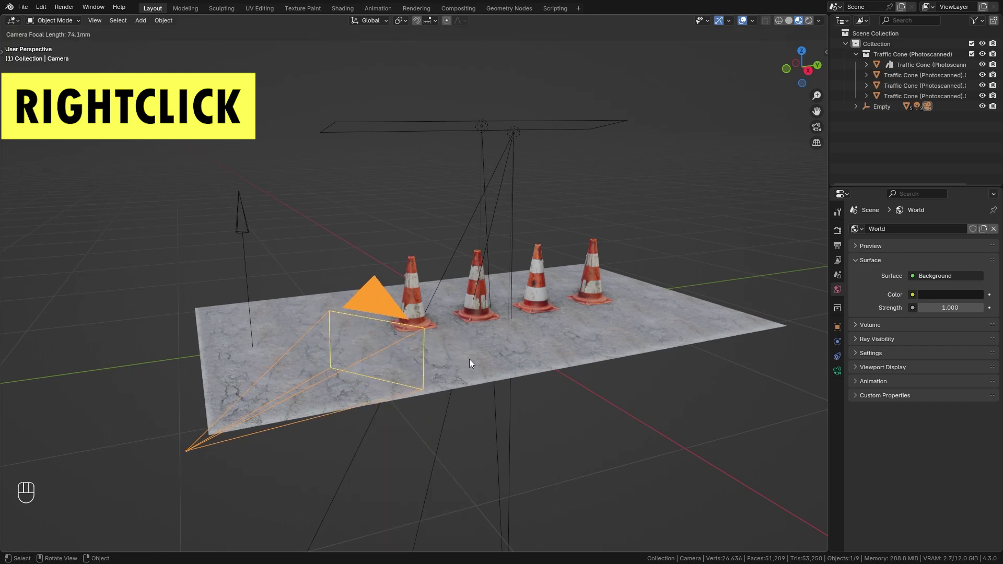
{"action": "left_click", "coordinate": [359, 351]}
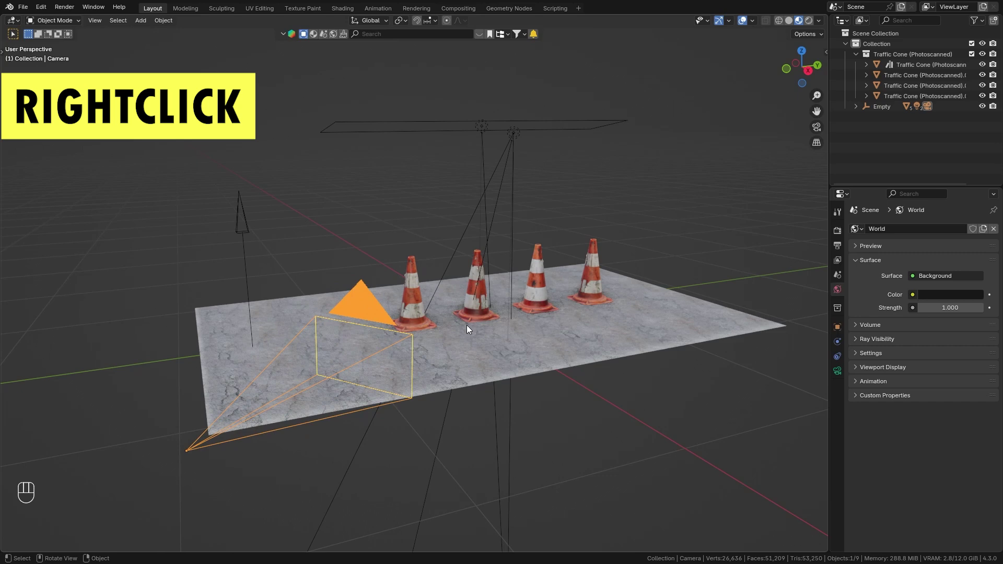
{"action": "key", "text": "KP_0"}
{"action": "right_click", "coordinate": [434, 274]}
{"action": "left_click", "coordinate": [434, 274]}
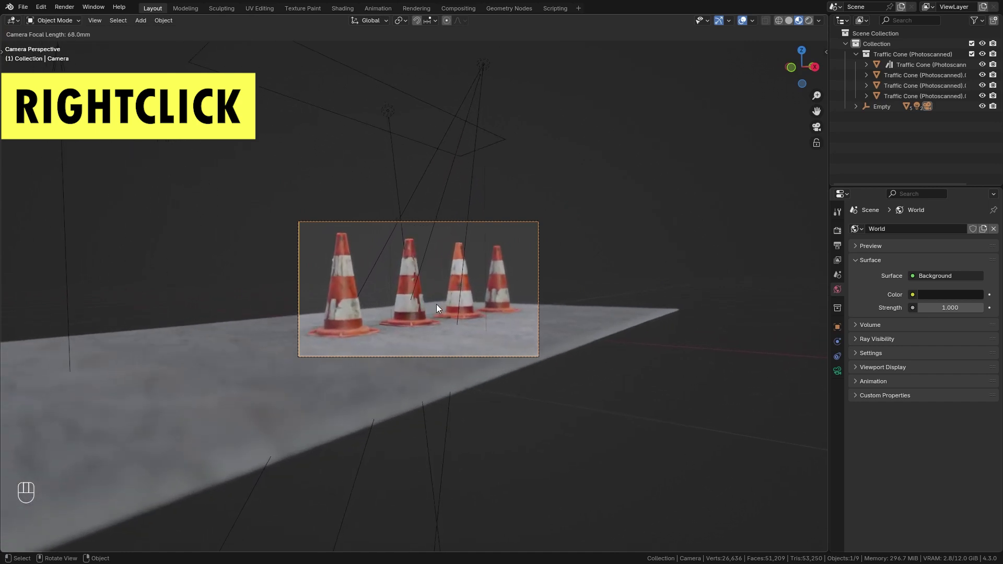
- Confirm the ~69mm focal length and pick the depth-of-field focus on the rear cone
{"action": "left_click", "coordinate": [452, 300]}
{"action": "scroll", "coordinate": [465, 311], "scroll_direction": "up", "scroll_amount": 3}
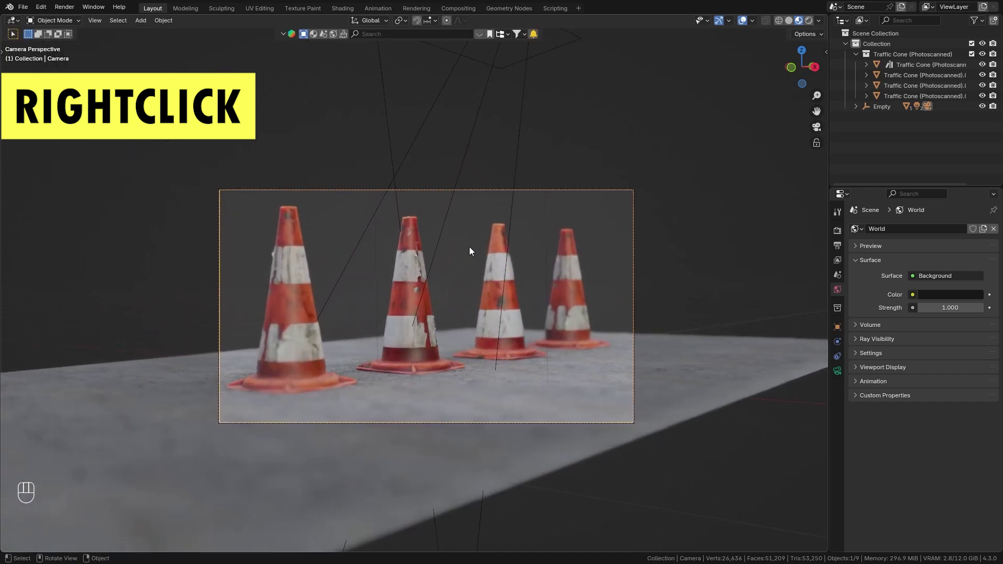
{"action": "right_click", "coordinate": [463, 230]}
{"action": "right_click", "coordinate": [171, 199]}
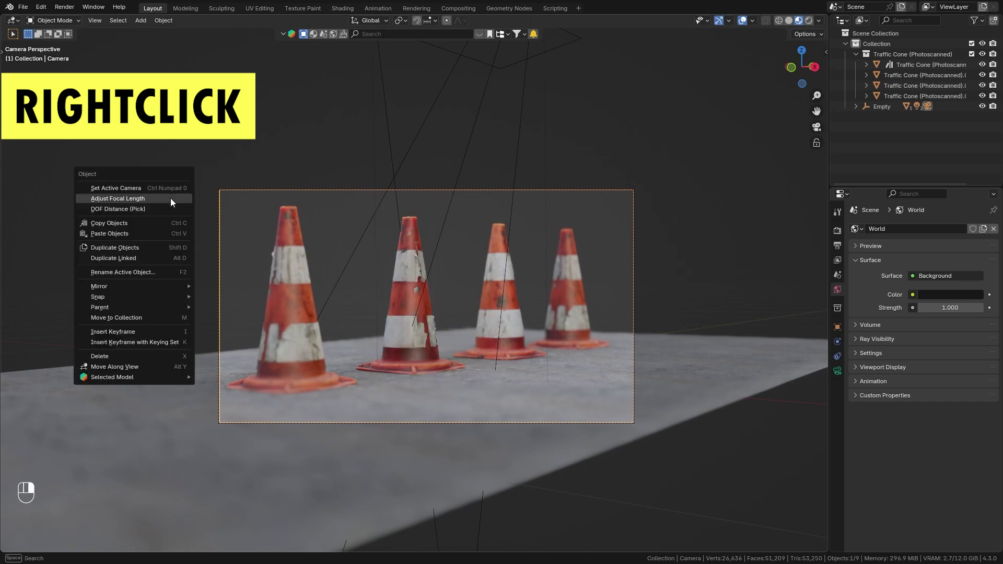
{"action": "left_click", "coordinate": [137, 211]}
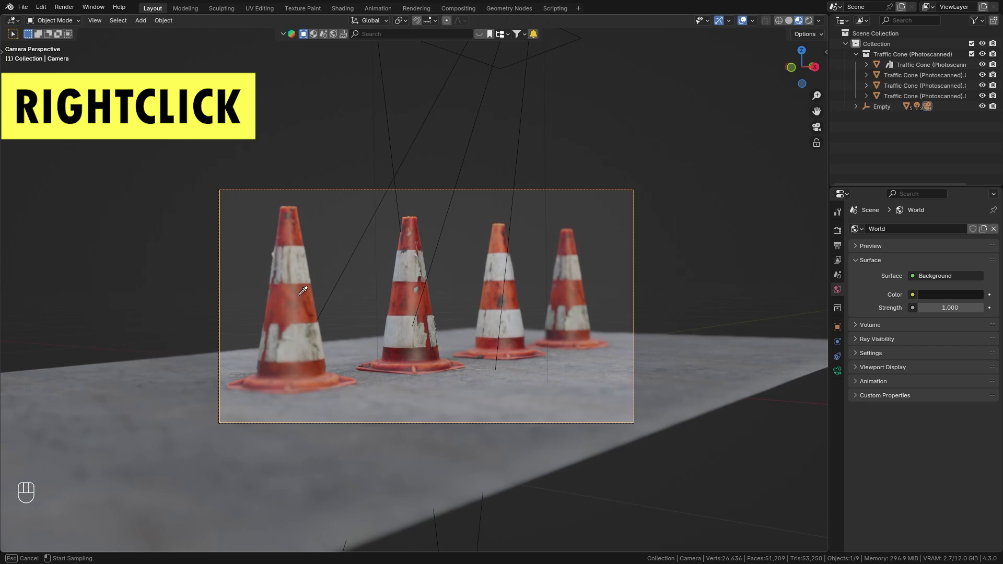
{"action": "right_click", "coordinate": [87, 193]}
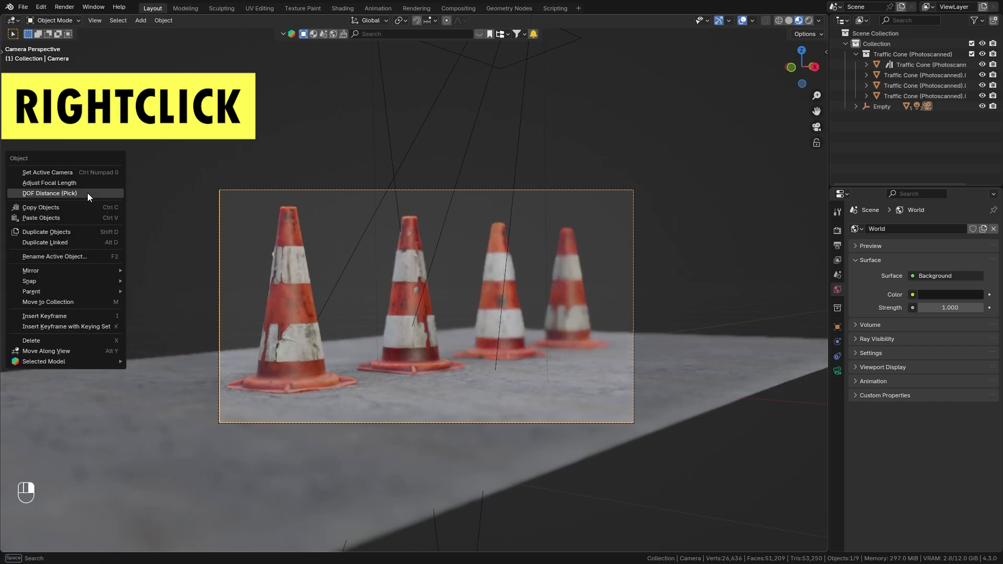
{"action": "left_click", "coordinate": [574, 283]}
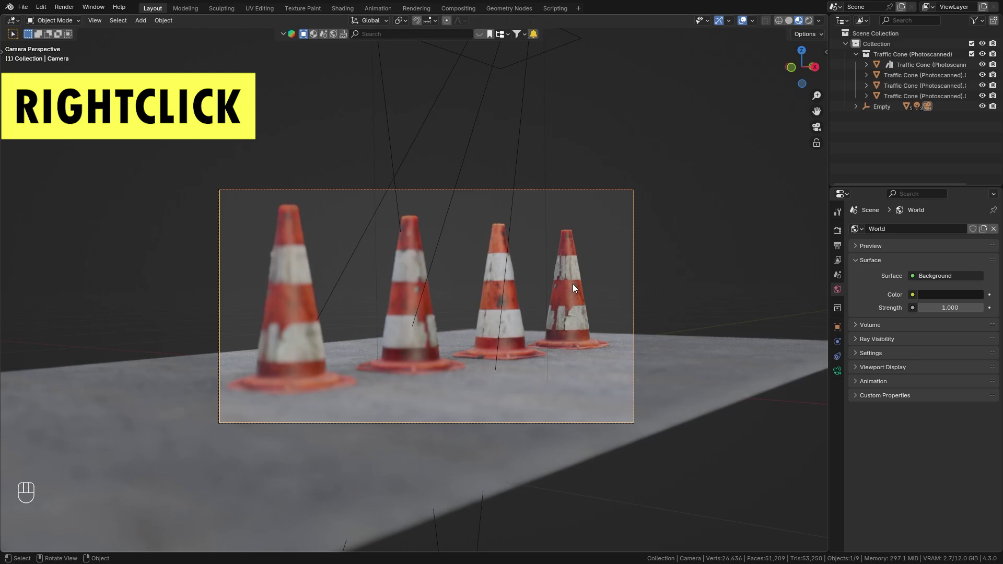
- Re-pick the depth-of-field focus on the second cone and switch to Rendered shading
{"action": "right_click", "coordinate": [602, 221]}
{"action": "left_click", "coordinate": [597, 221]}
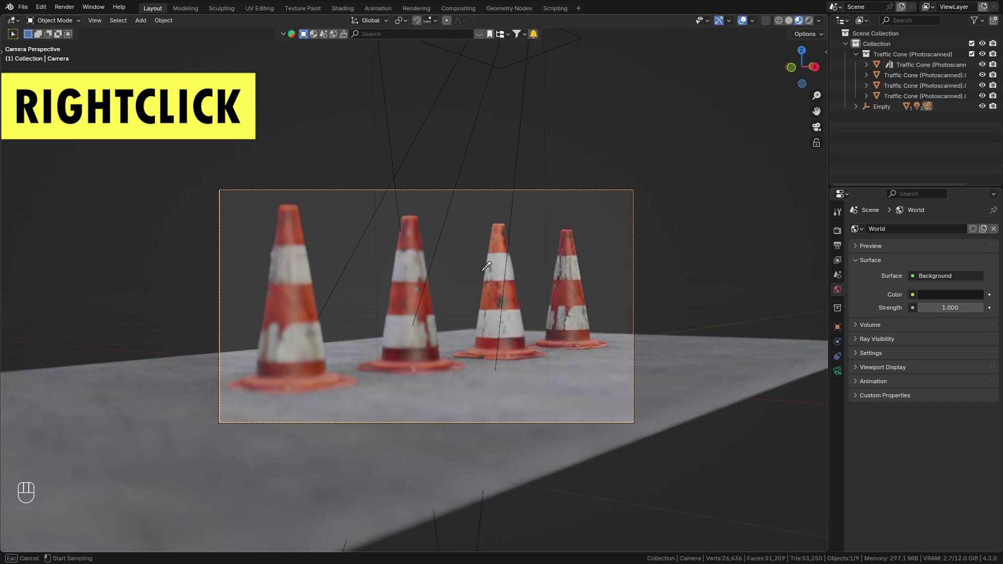
{"action": "left_click", "coordinate": [414, 288]}
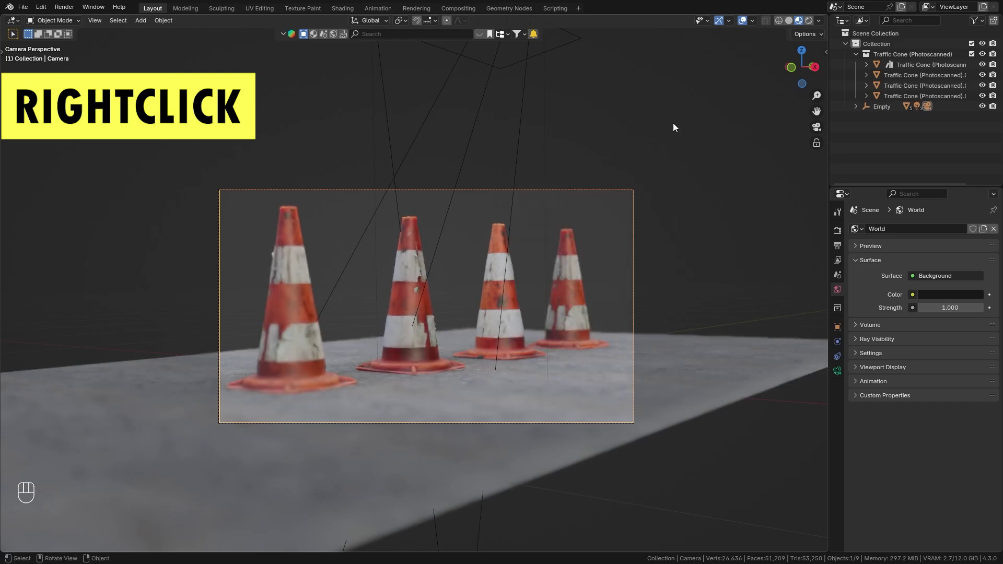
{"action": "left_click", "coordinate": [809, 20]}
- Adjust the spotlight's power to 206 W and change its radius
{"action": "scroll", "coordinate": [616, 225], "scroll_direction": "down", "scroll_amount": 2}
{"action": "scroll", "coordinate": [601, 275], "scroll_direction": "up", "scroll_amount": 2, "text": "shift"}
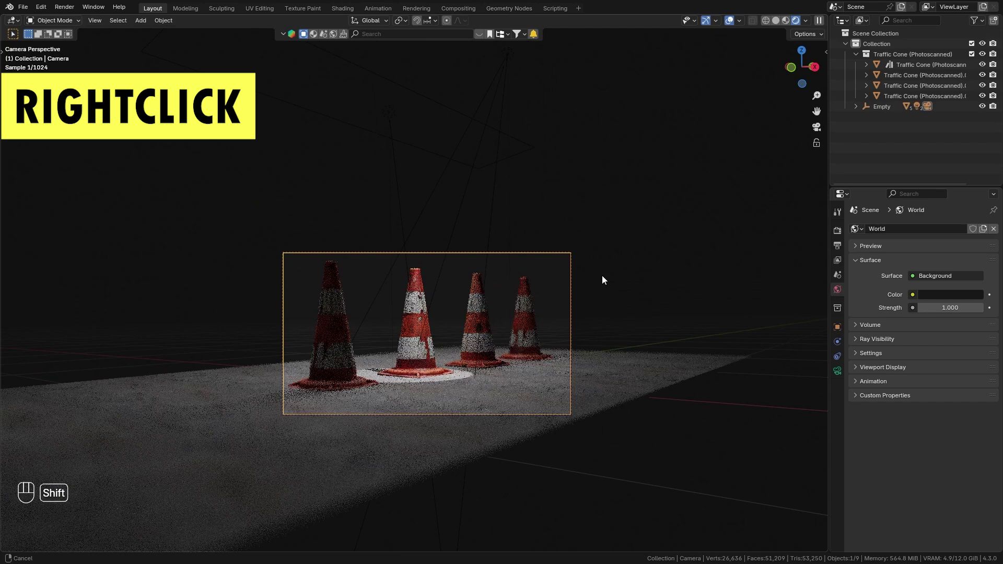
{"action": "left_click", "coordinate": [515, 80]}
{"action": "scroll", "coordinate": [491, 254], "scroll_direction": "up", "scroll_amount": 1}
{"action": "scroll", "coordinate": [504, 249], "scroll_direction": "up", "scroll_amount": 1, "text": "shift"}
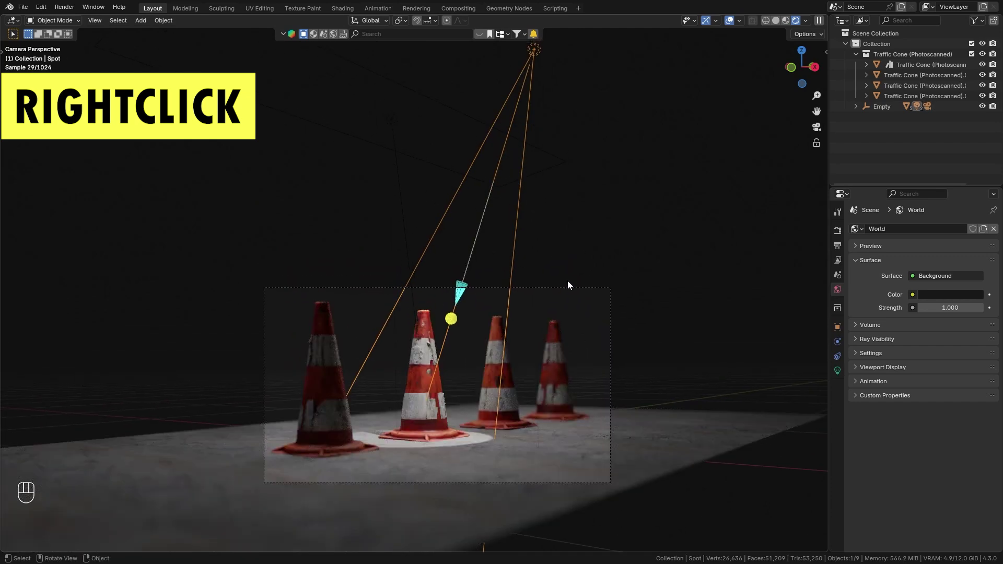
{"action": "right_click", "coordinate": [580, 195]}
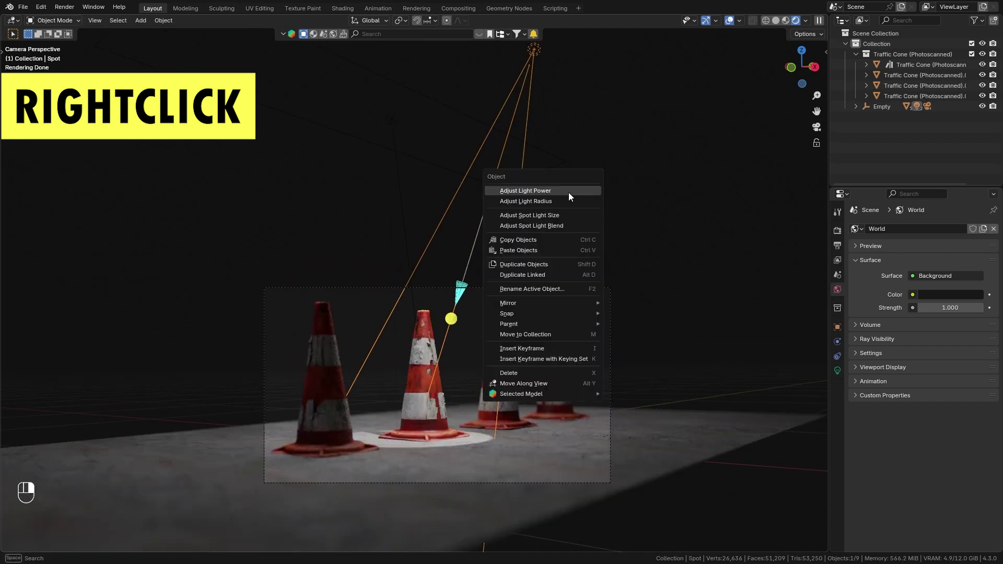
{"action": "left_click", "coordinate": [569, 193]}
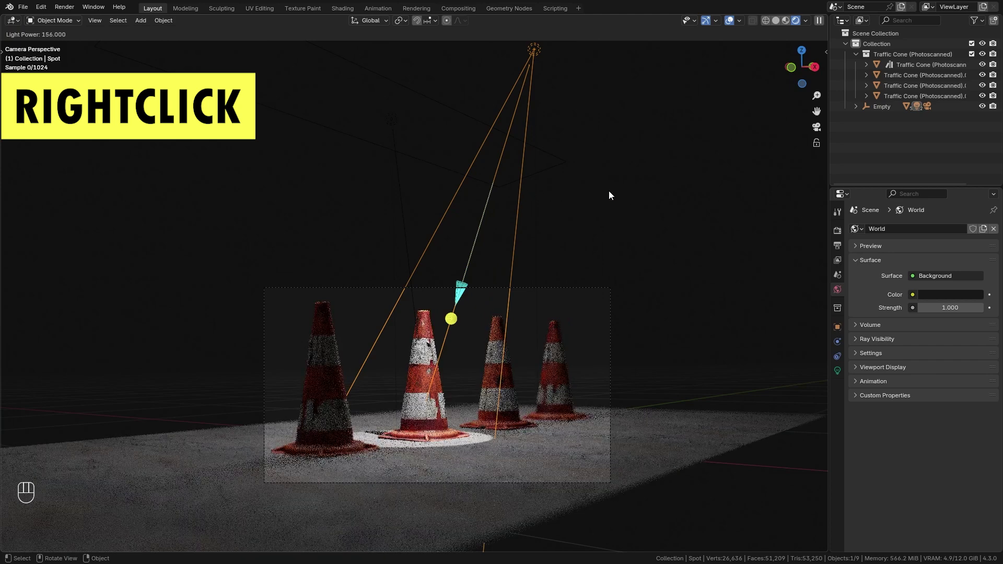
{"action": "left_click", "coordinate": [631, 190]}
{"action": "right_click", "coordinate": [631, 190]}
{"action": "left_click", "coordinate": [625, 193]}
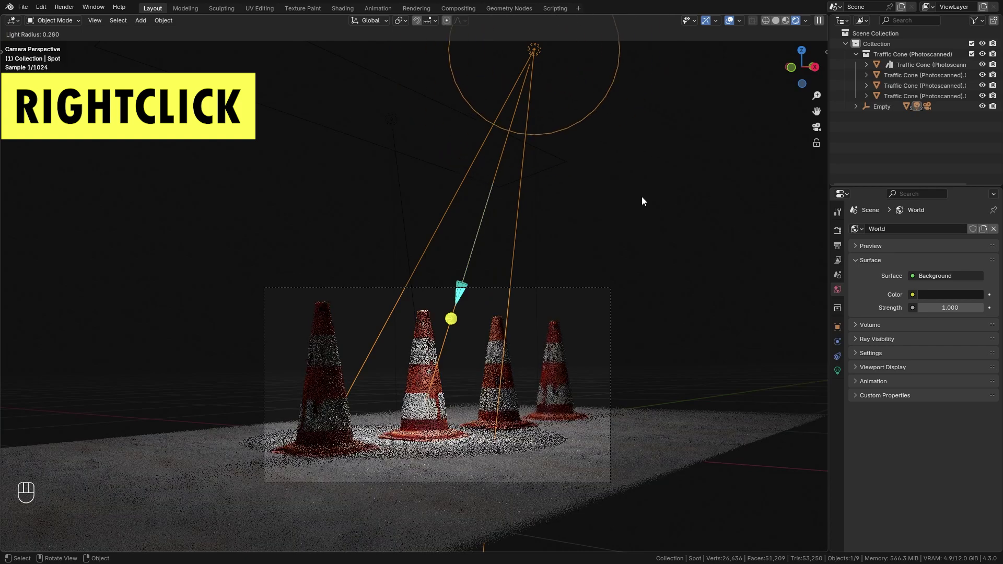
{"action": "left_click", "coordinate": [648, 197]}
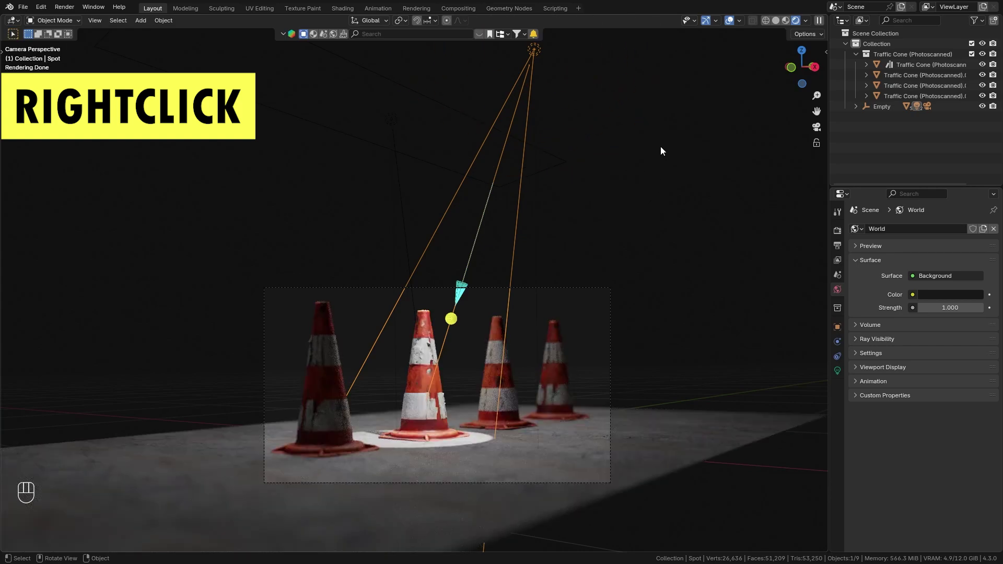
- Set the spotlight's beam to 38.7° spot size with blend 1.000
{"action": "right_click", "coordinate": [660, 149]}
{"action": "left_click", "coordinate": [644, 162]}
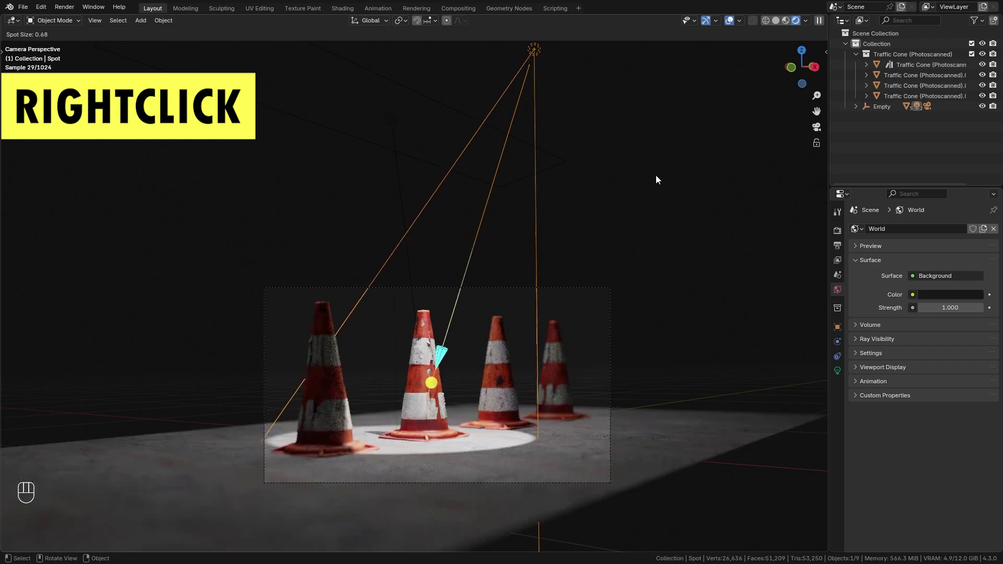
{"action": "left_click", "coordinate": [656, 174]}
{"action": "right_click", "coordinate": [644, 168]}
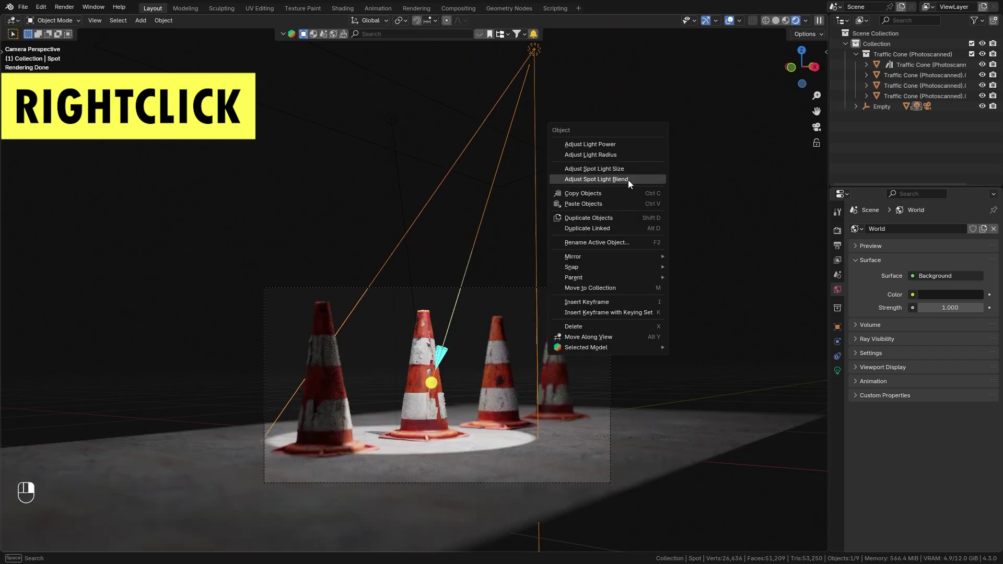
{"action": "left_click", "coordinate": [628, 180]}
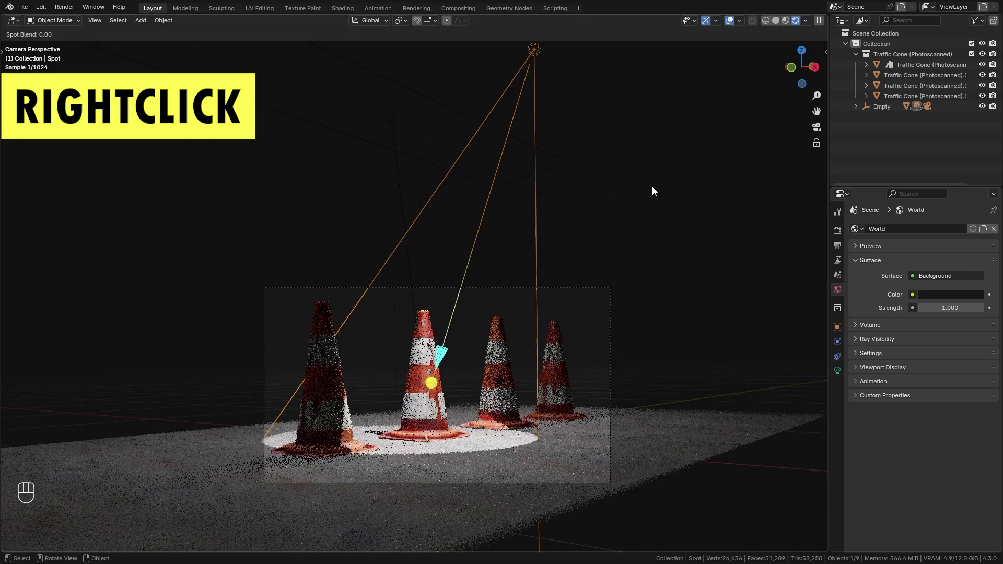
{"action": "left_click", "coordinate": [446, 202]}
- Check the spotlight's Light and Object properties, then orbit out in Material Preview shading
{"action": "scroll", "coordinate": [543, 375], "scroll_direction": "up", "scroll_amount": 1}
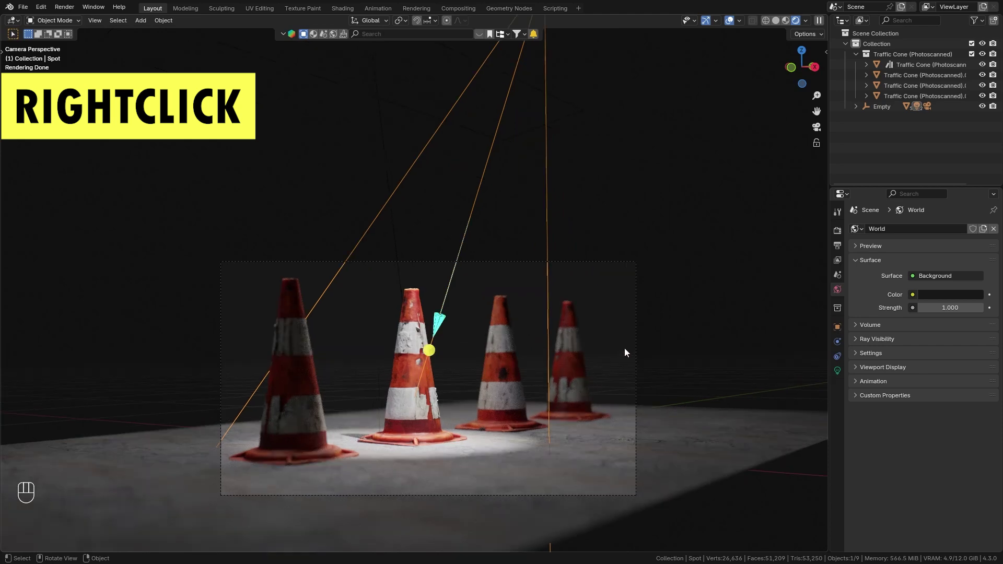
{"action": "right_click", "coordinate": [580, 176]}
{"action": "left_click", "coordinate": [837, 370]}
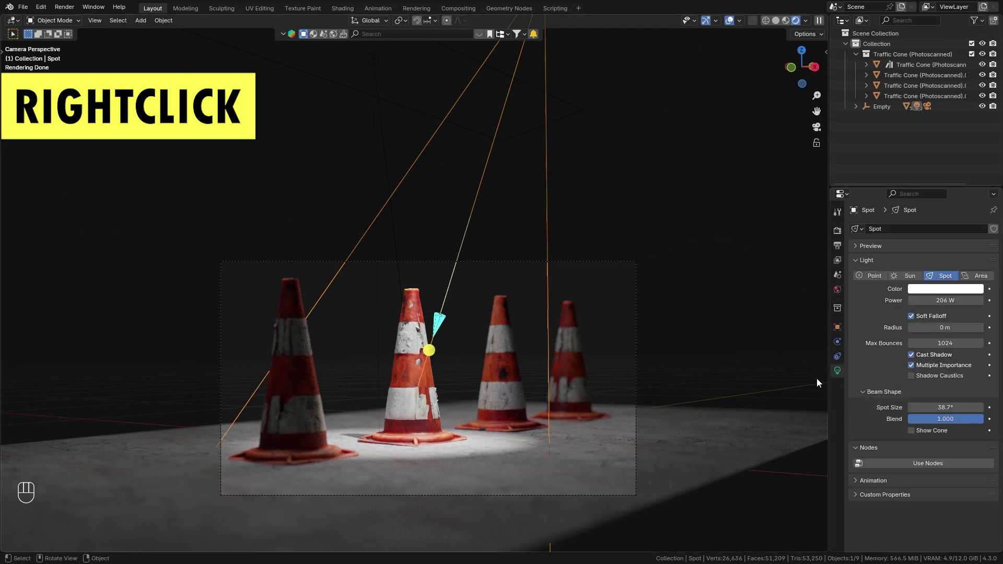
{"action": "left_click", "coordinate": [837, 327]}
{"action": "left_click", "coordinate": [785, 20]}
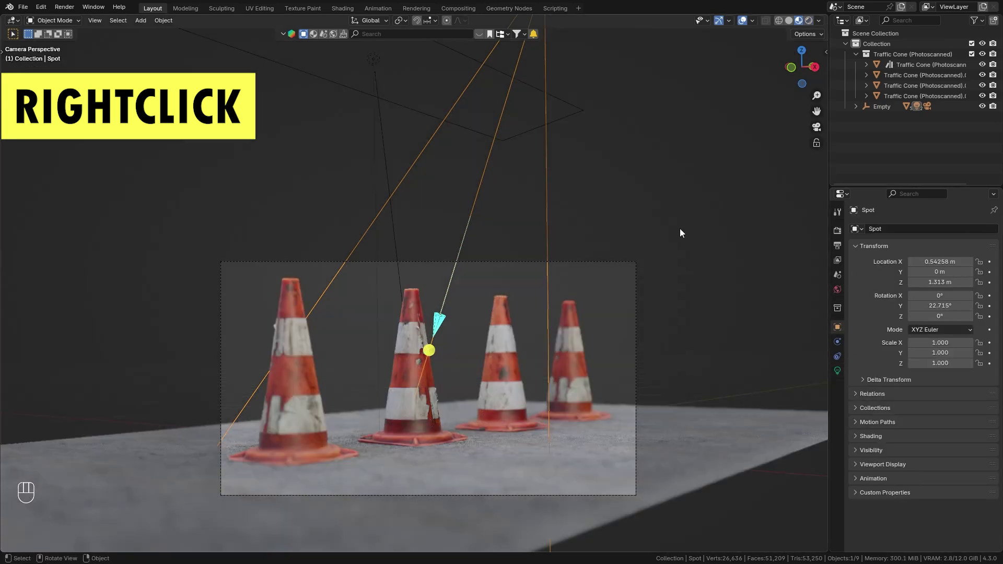
{"action": "mouse_move", "coordinate": [679, 228]}
{"action": "middle_mouse_down"}
{"action": "mouse_move", "coordinate": [635, 255]}
{"action": "mouse_move", "coordinate": [478, 249]}
{"action": "mouse_move", "coordinate": [283, 263]}
{"action": "mouse_move", "coordinate": [312, 290]}
{"action": "mouse_move", "coordinate": [344, 286]}
{"action": "mouse_move", "coordinate": [343, 267]}
{"action": "mouse_move", "coordinate": [418, 301]}
{"action": "middle_mouse_up"}
- Select the Empty, cancel a trial move, and scale it with its children to about 0.4
{"action": "left_click", "coordinate": [264, 251]}
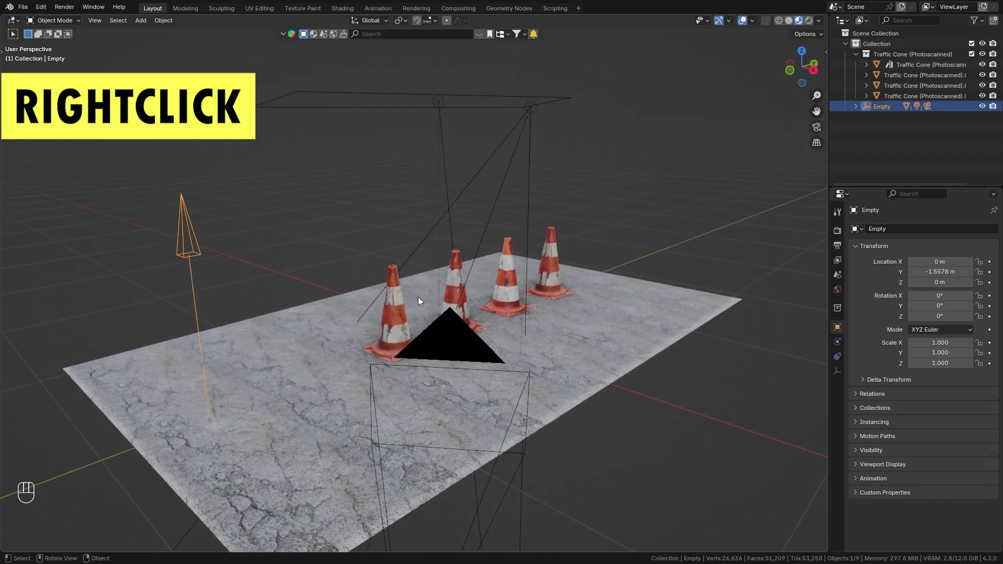
{"action": "key", "text": "g"}
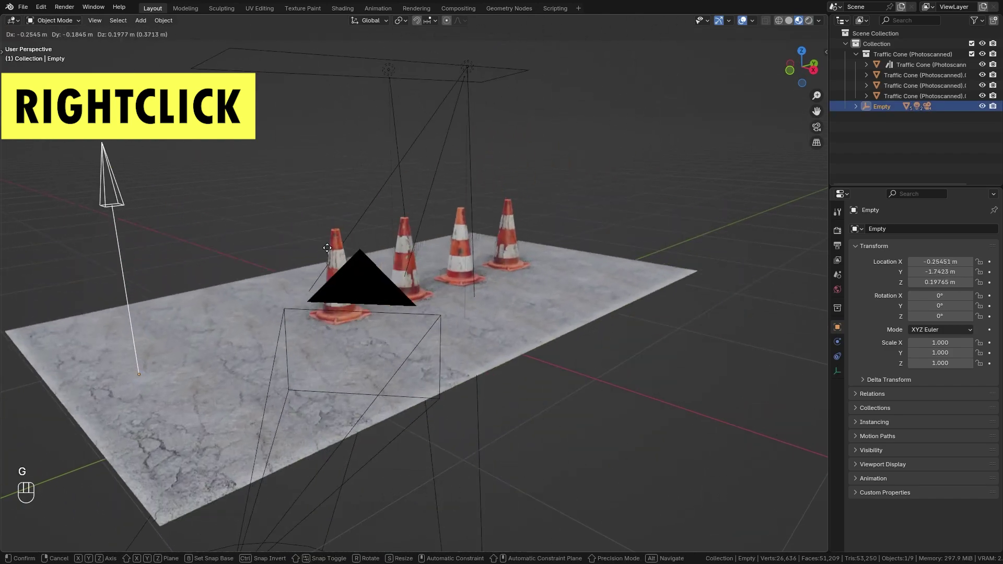
{"action": "right_click", "coordinate": [463, 200]}
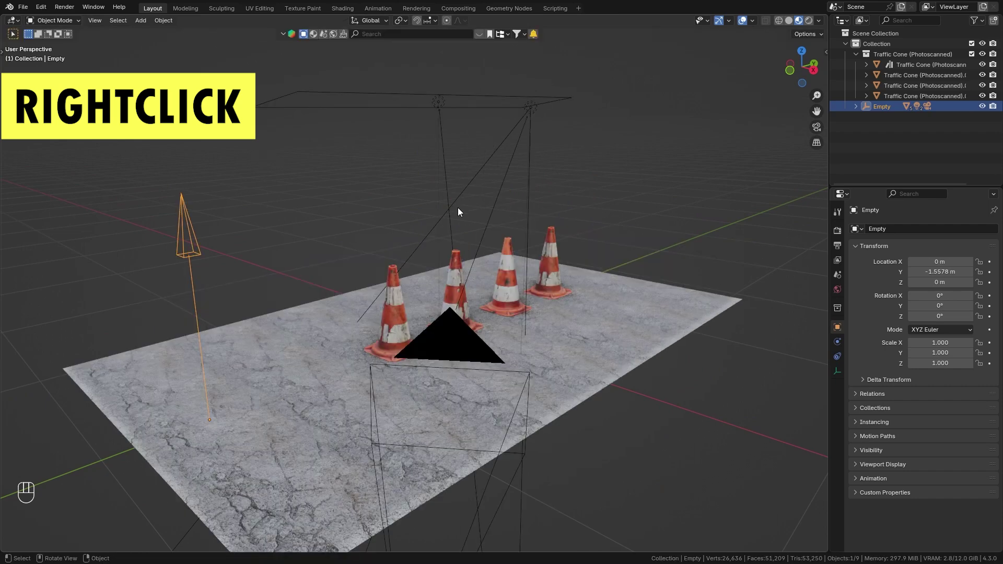
{"action": "middle_click_drag", "start_coordinate": [458, 208], "coordinate": [314, 274], "text": "shift"}
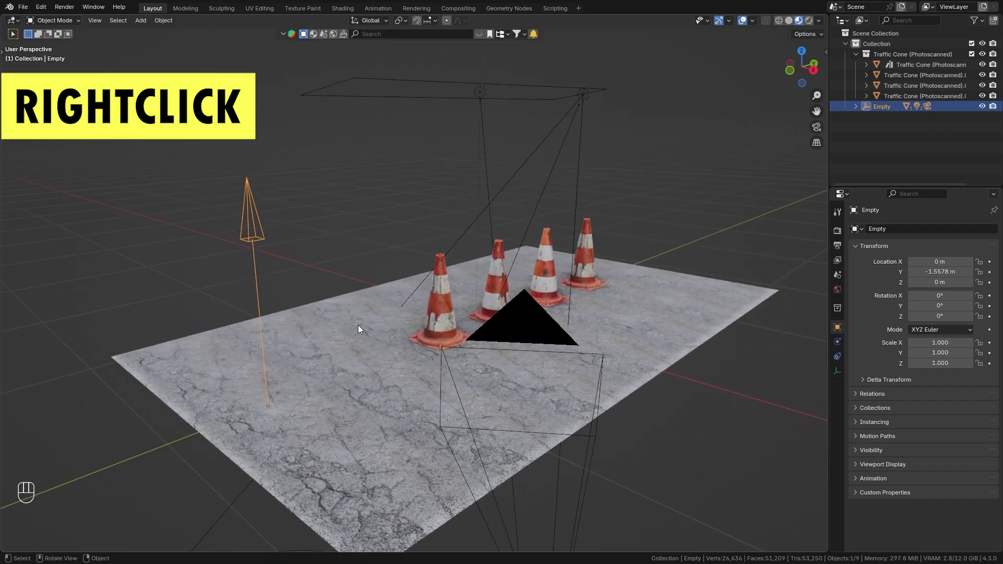
{"action": "key", "text": "s"}
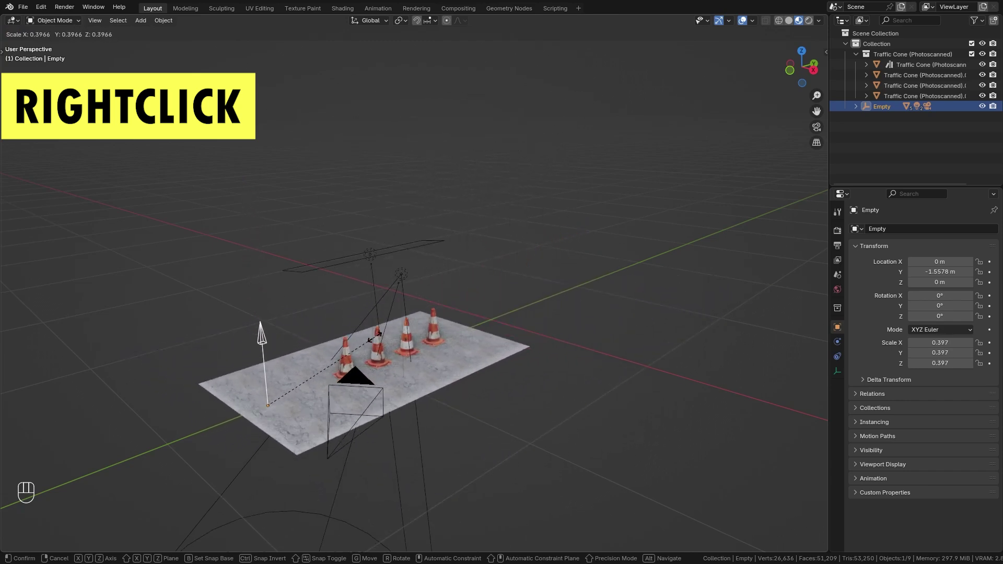
- Cancel the scaling, resize the Empty's display size, and show the Transform sidebar
{"action": "right_click", "coordinate": [424, 302]}
{"action": "right_click", "coordinate": [355, 219]}
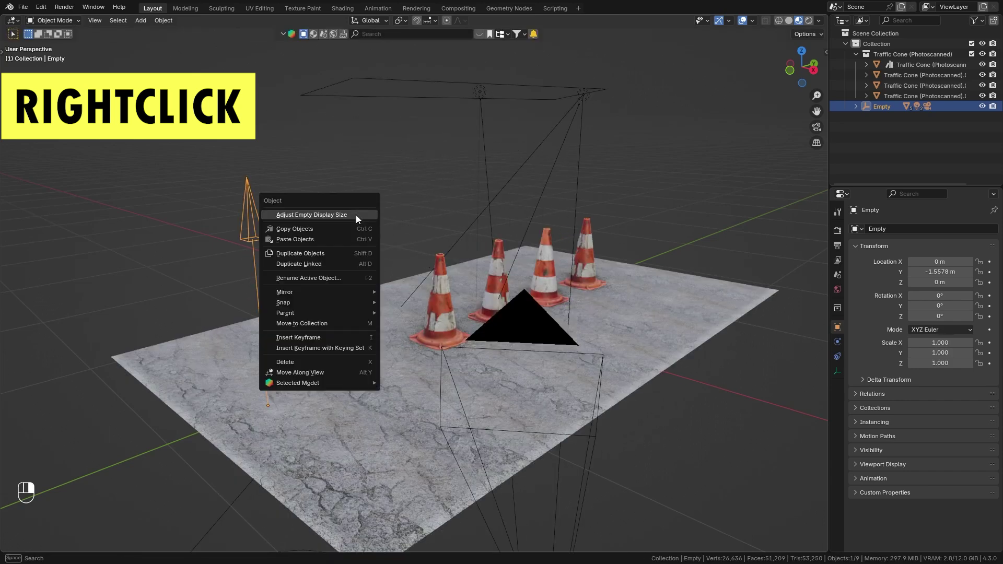
{"action": "left_click", "coordinate": [356, 214]}
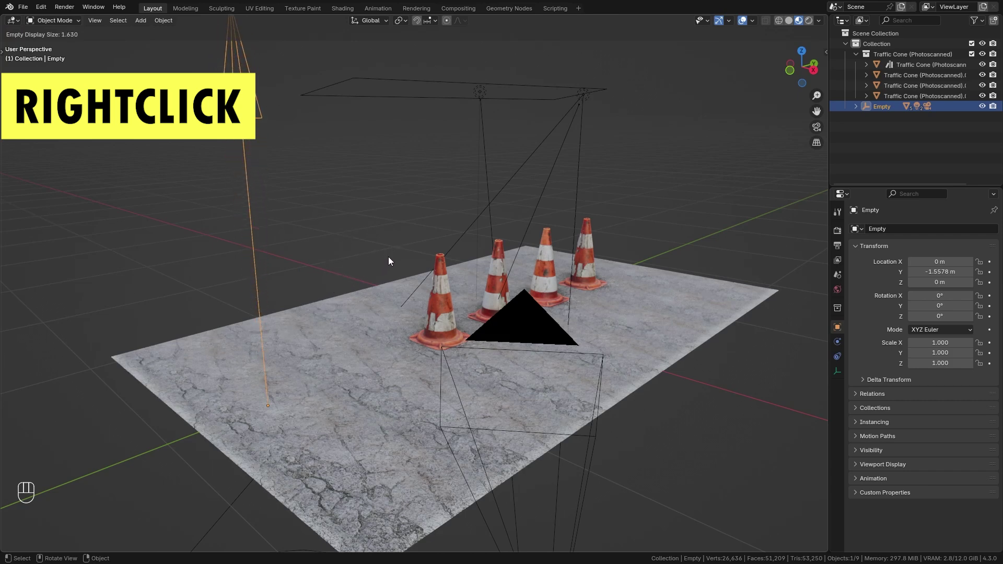
{"action": "left_click", "coordinate": [349, 273]}
{"action": "key", "text": "n"}
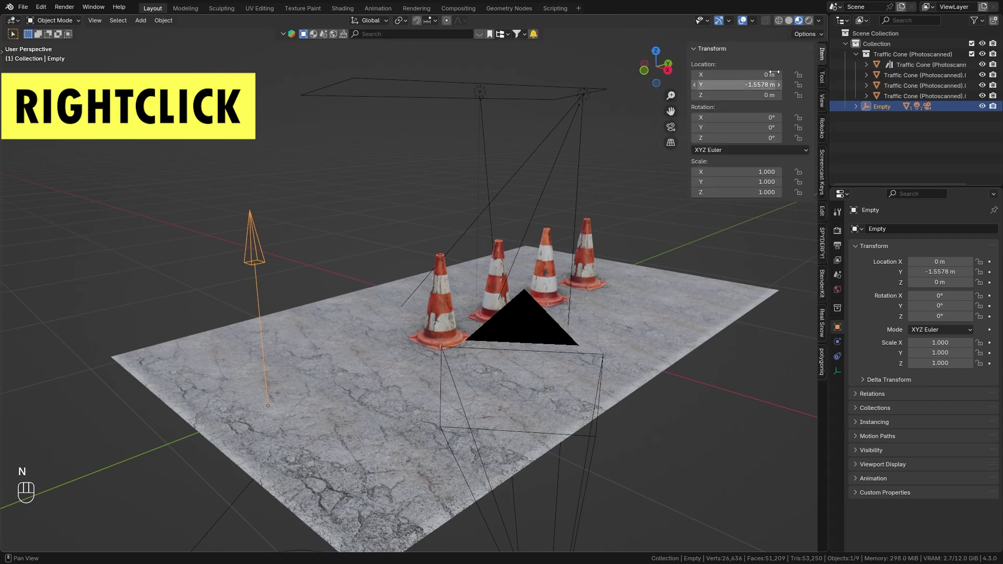
- Adjust the Empty's display size larger, then smaller, settling near 1.03 with scale 1.000
{"action": "right_click", "coordinate": [343, 258]}
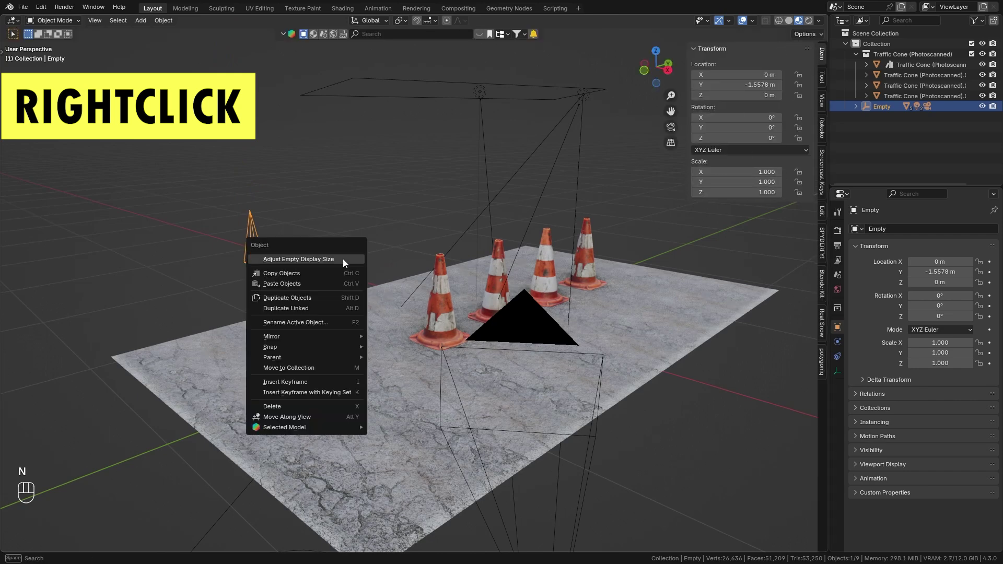
{"action": "left_click", "coordinate": [346, 259]}
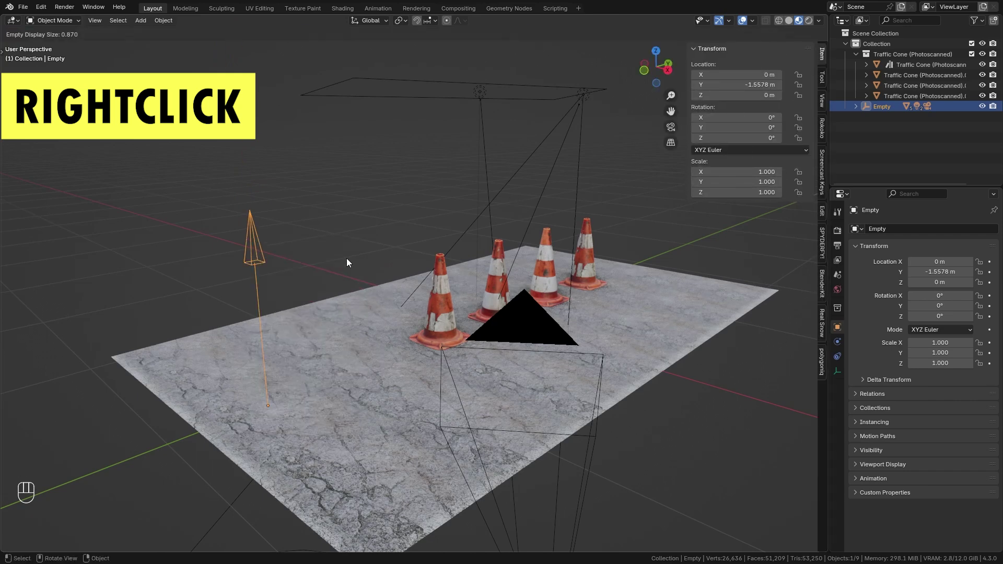
{"action": "left_click", "coordinate": [375, 252]}
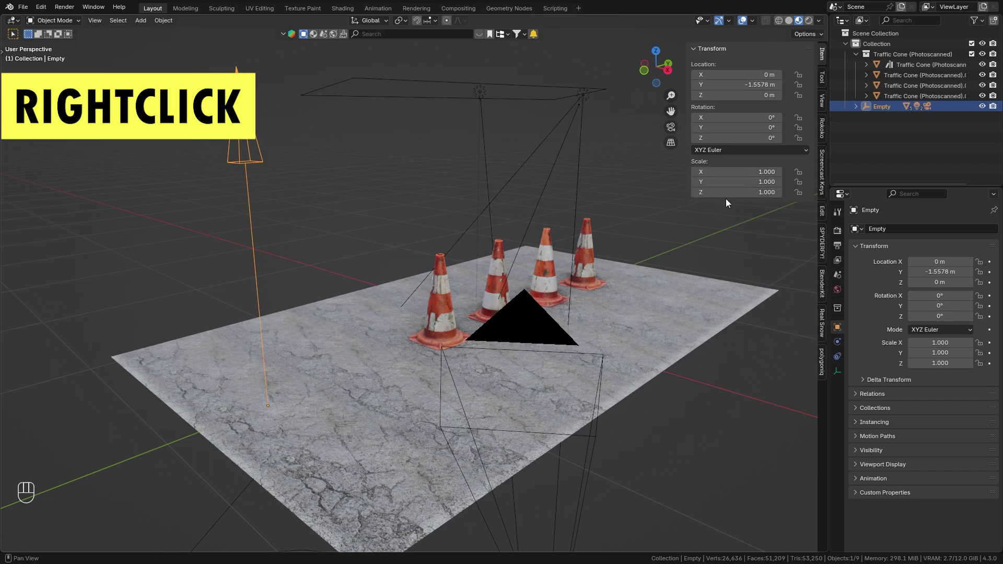
{"action": "right_click", "coordinate": [404, 192]}
{"action": "left_click", "coordinate": [403, 192]}
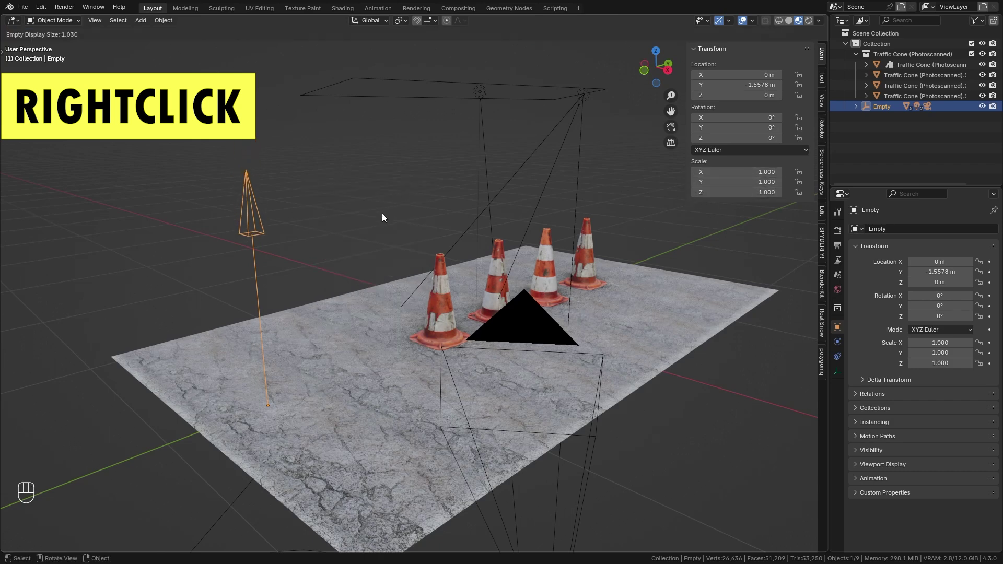
{"action": "left_click", "coordinate": [370, 231]}
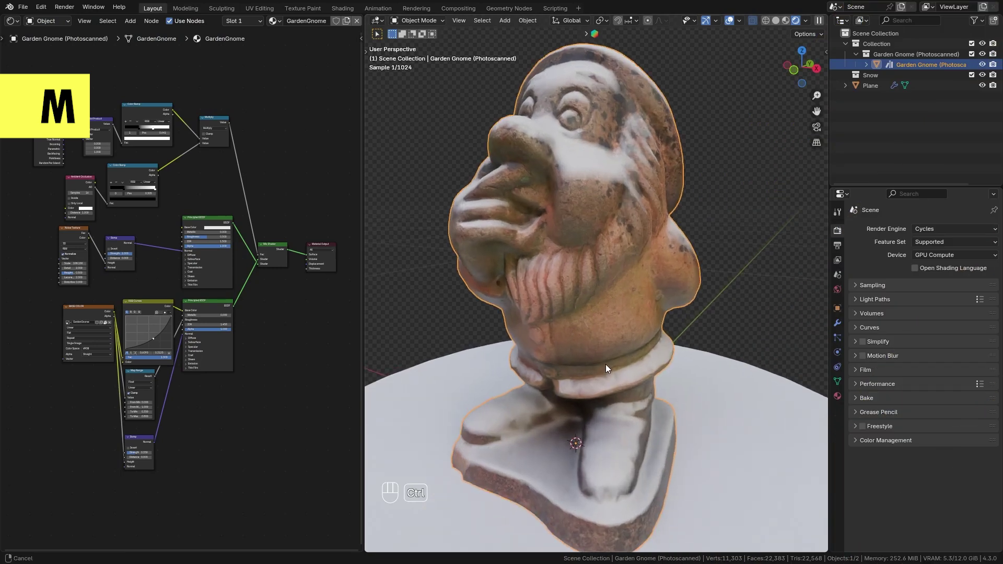
{"action": "scroll", "coordinate": [229, 374], "scroll_direction": "up", "scroll_amount": 4}
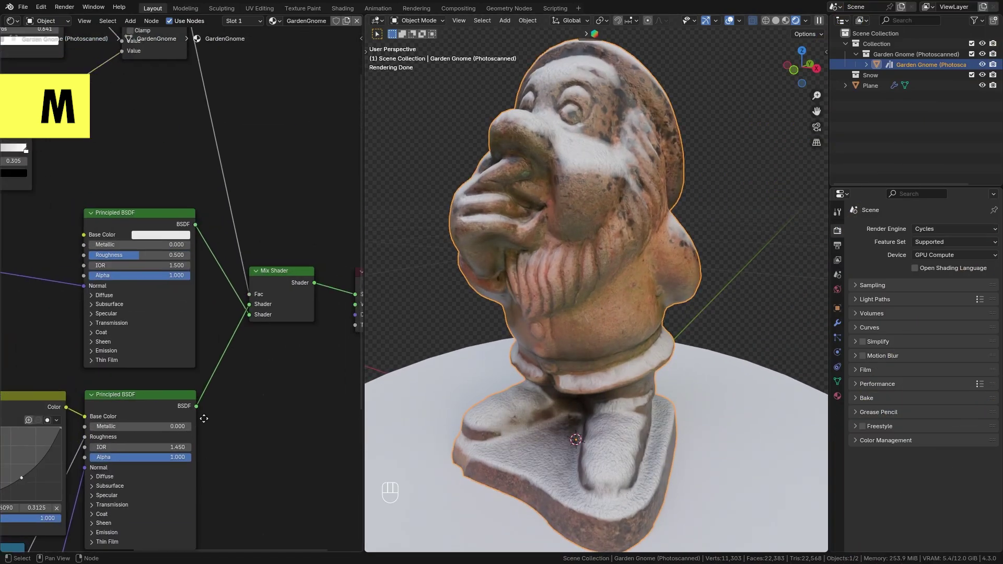
{"action": "scroll", "coordinate": [204, 418], "scroll_direction": "up", "scroll_amount": 2}
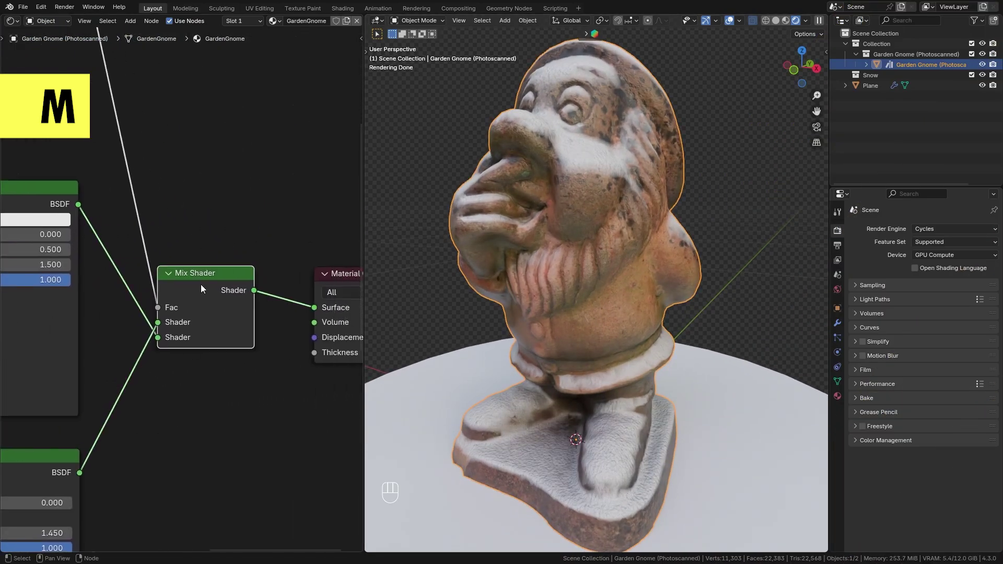
{"action": "key", "text": "m"}
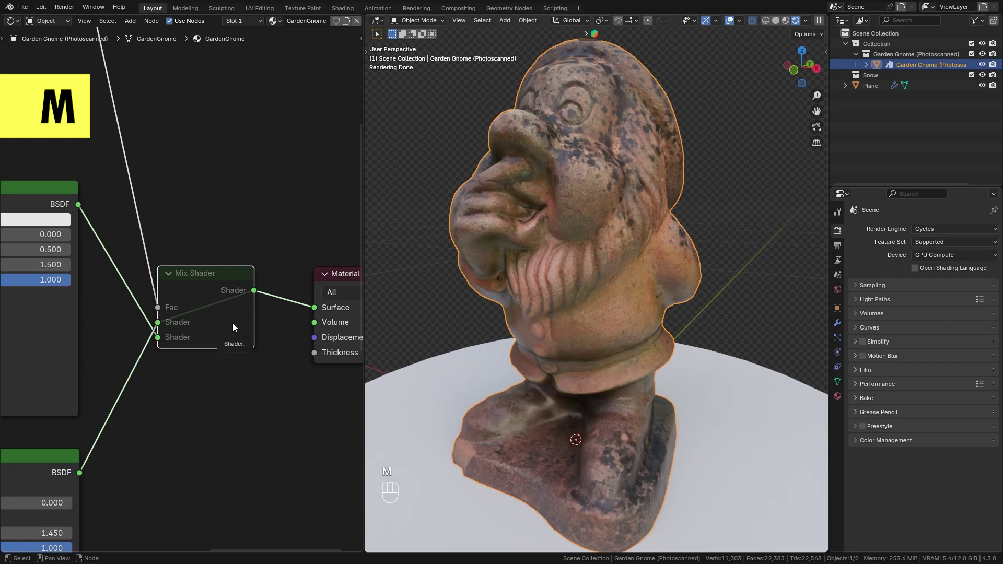
{"action": "key", "text": "m"}
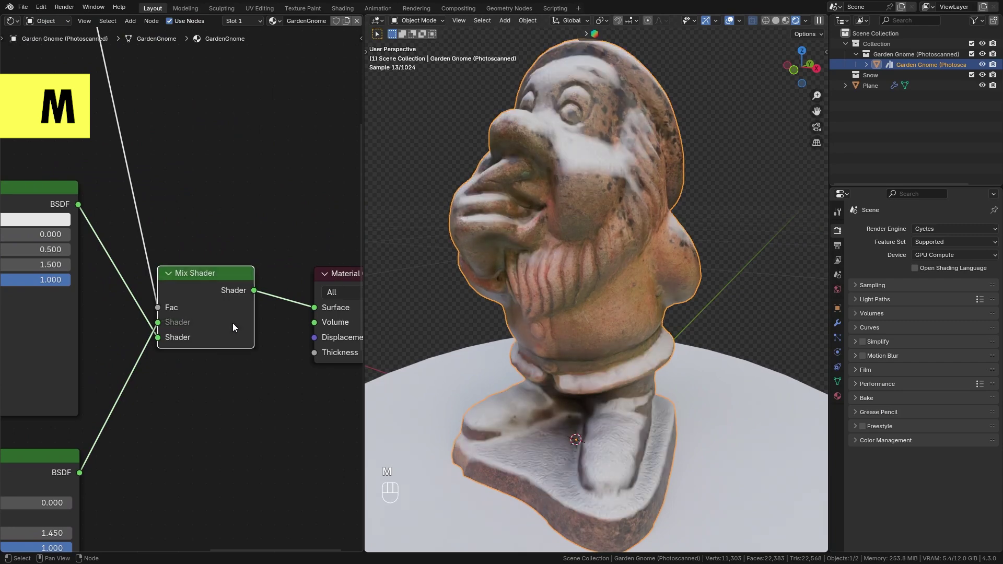
{"action": "scroll", "coordinate": [238, 346], "scroll_direction": "down", "scroll_amount": 2}
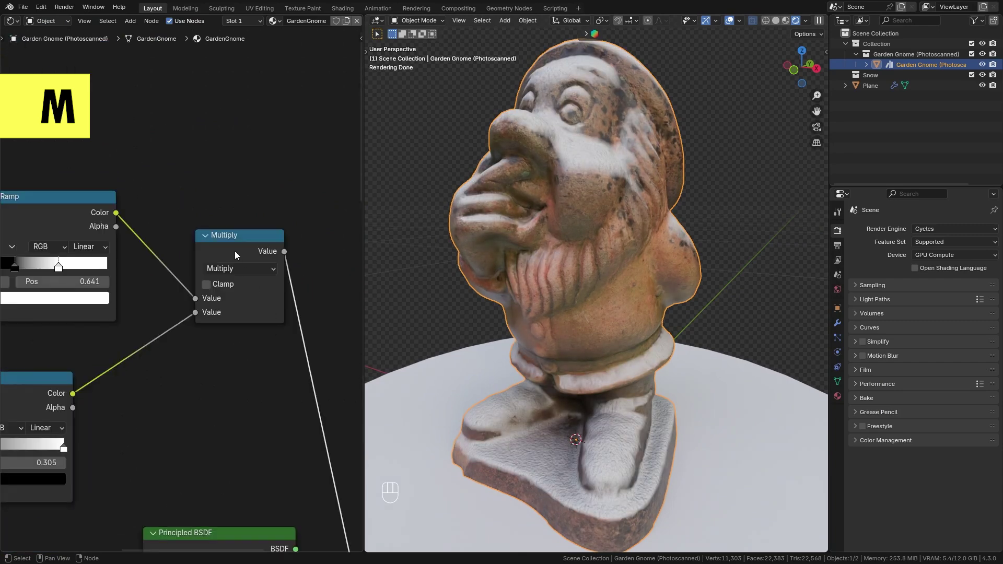
{"action": "left_click", "coordinate": [234, 251]}
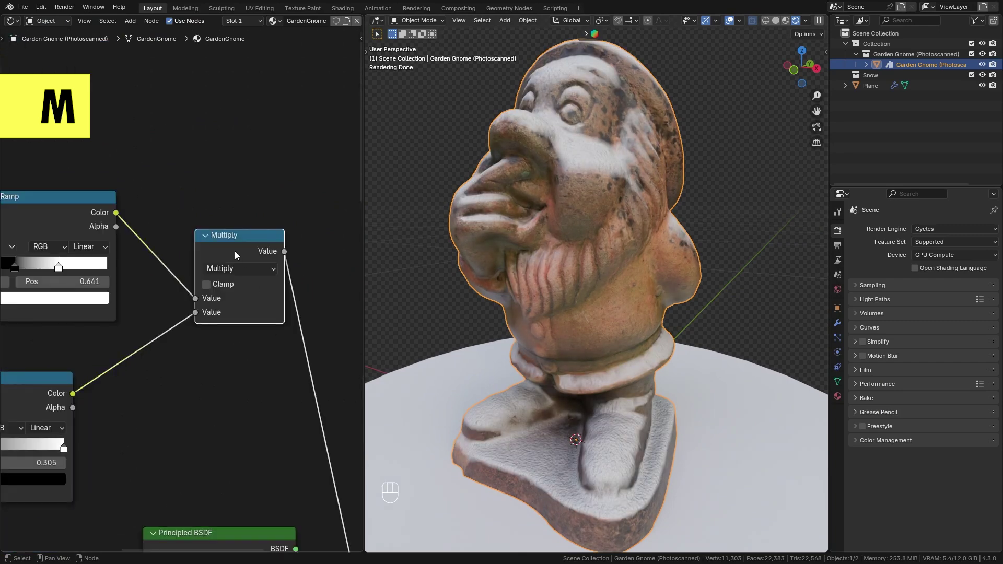
{"action": "key", "text": "m"}
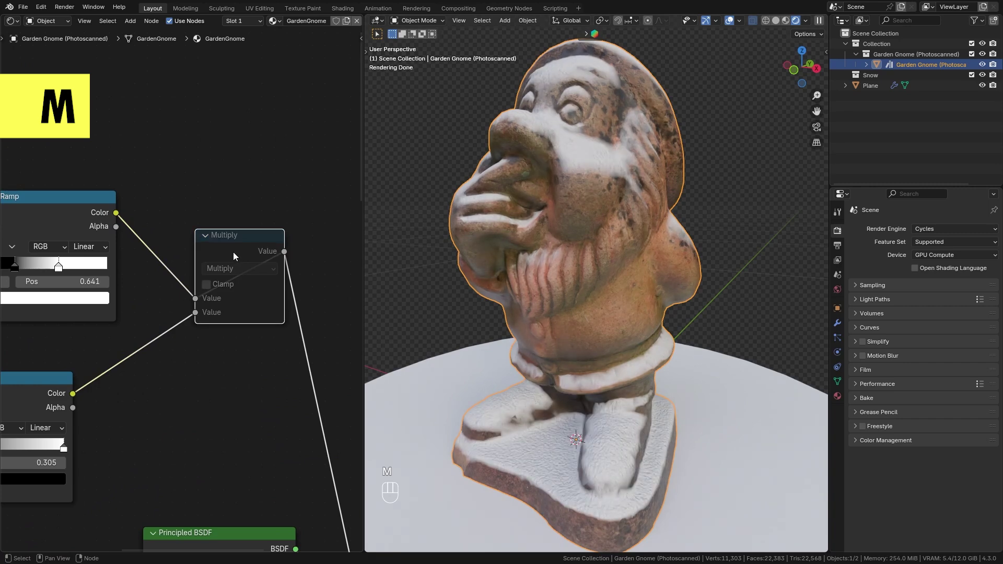
{"action": "key", "text": "m"}
{"action": "scroll", "coordinate": [221, 359], "scroll_direction": "down", "scroll_amount": 4}
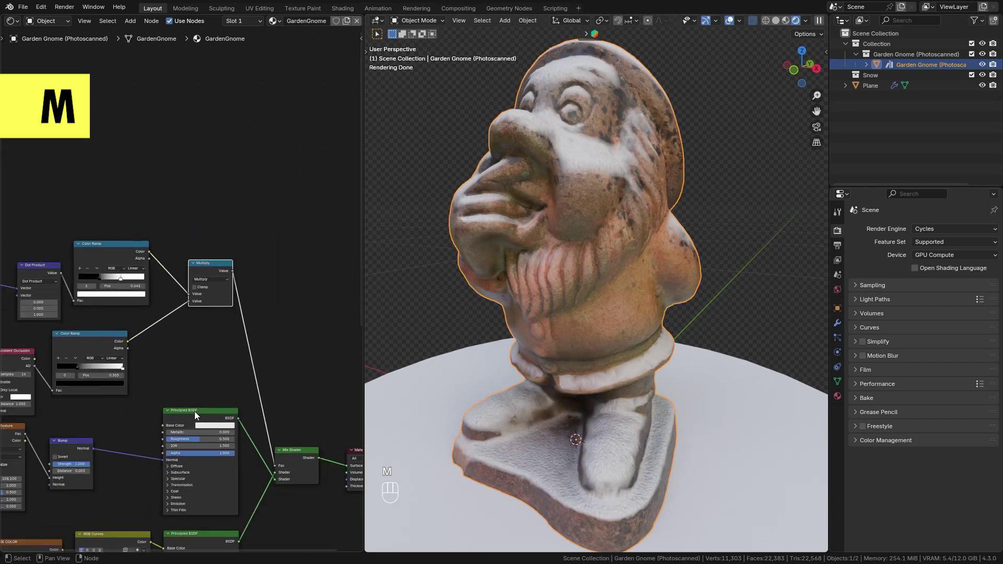
{"action": "scroll", "coordinate": [190, 416], "scroll_direction": "up", "scroll_amount": 5}
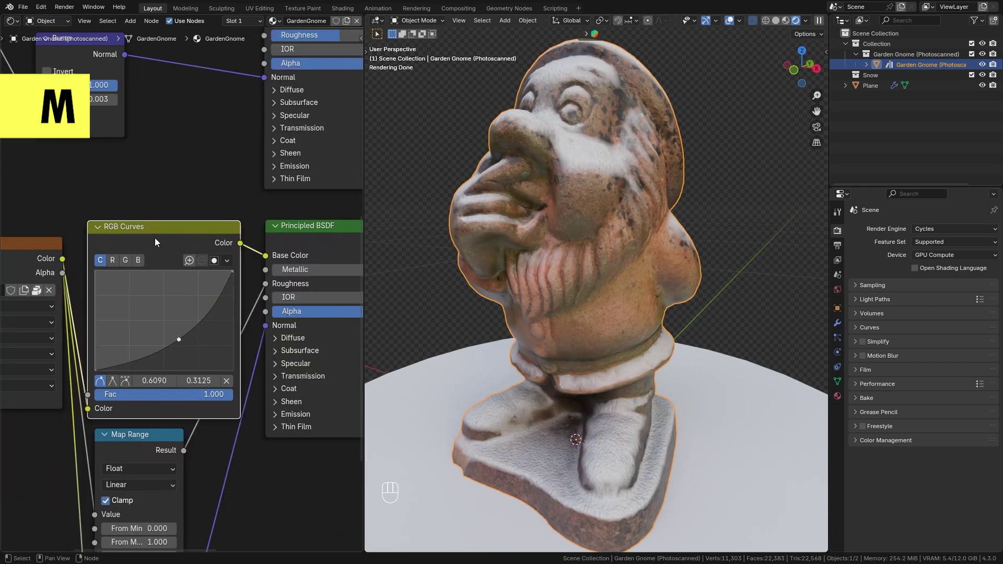
{"action": "key", "text": "m"}
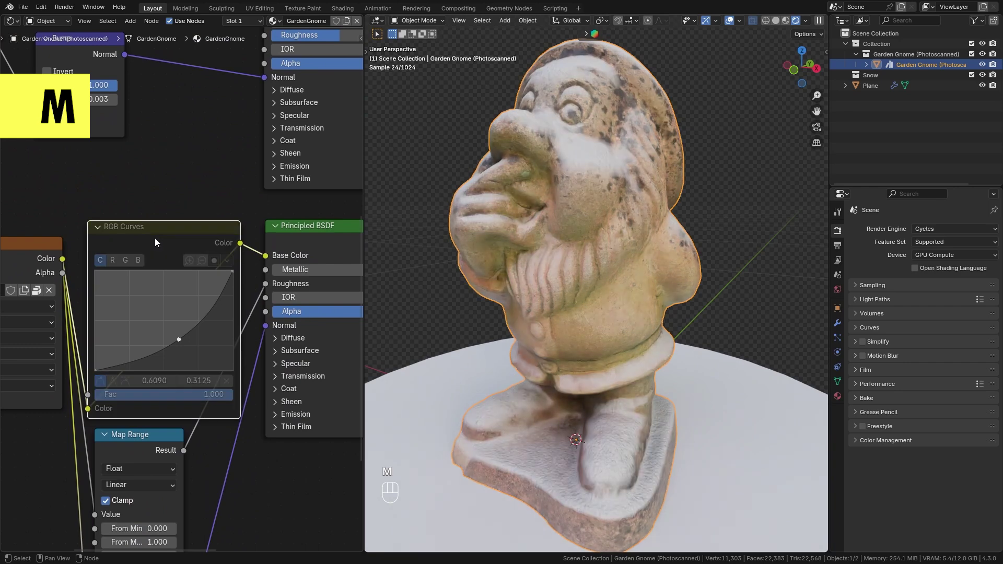
{"action": "key", "text": "m"}
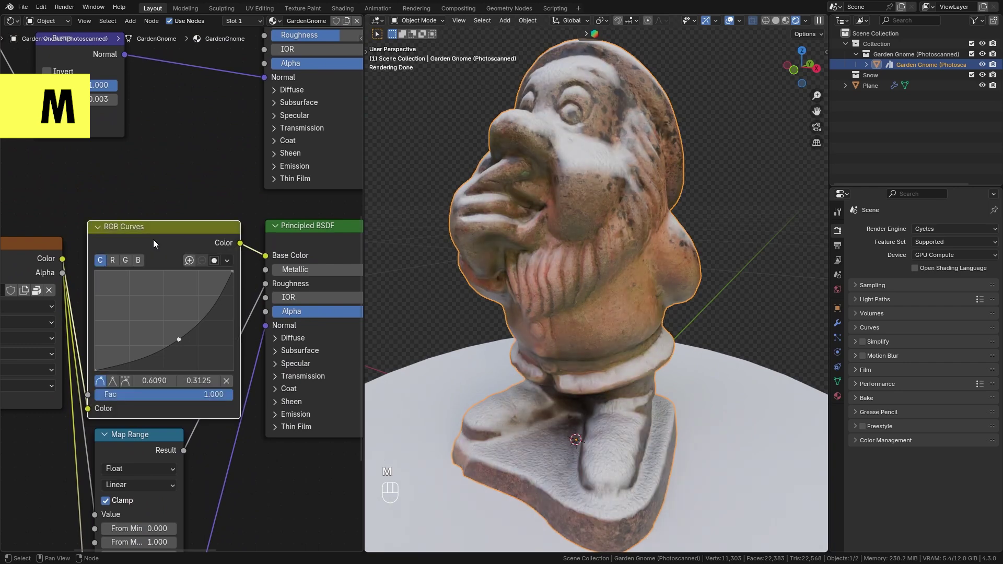
{"action": "key", "text": "m"}
{"action": "scroll", "coordinate": [167, 258], "scroll_direction": "down", "scroll_amount": 1}
{"action": "key", "text": "m"}
{"action": "scroll", "coordinate": [167, 258], "scroll_direction": "down", "scroll_amount": 6}
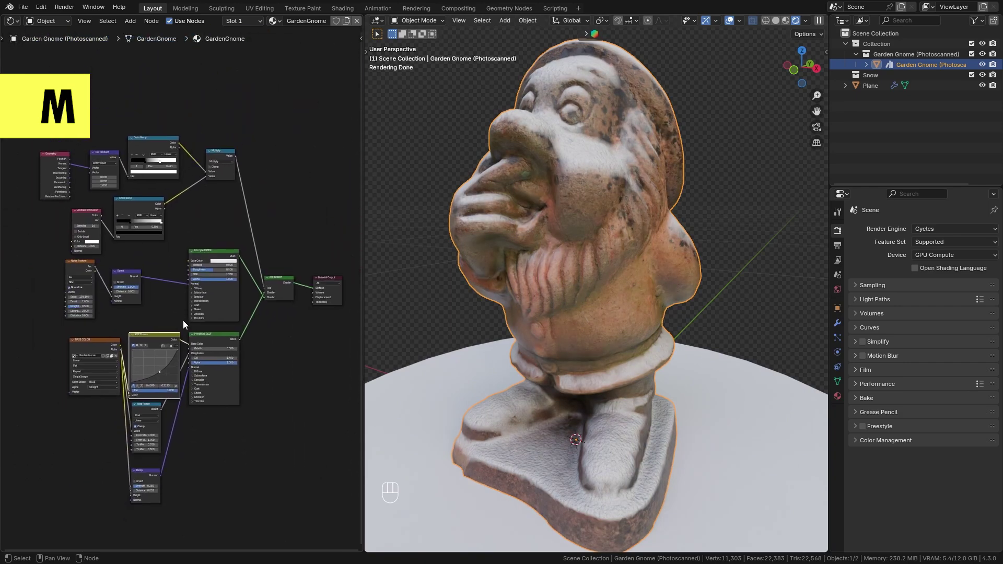
{"action": "scroll", "coordinate": [156, 310], "scroll_direction": "up", "scroll_amount": 2}
{"action": "middle_click_drag", "start_coordinate": [156, 304], "coordinate": [162, 298]}
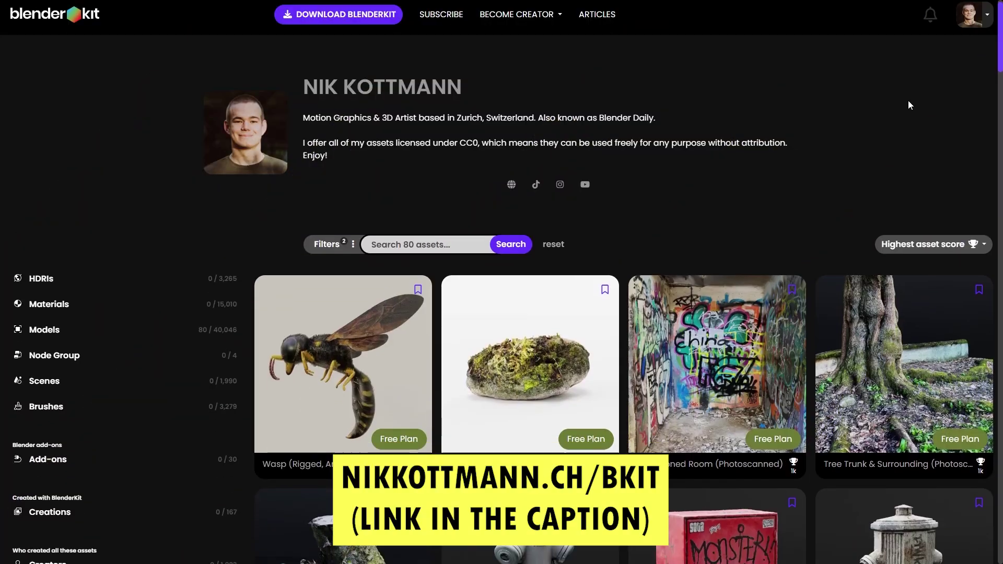
- Scroll down through the creator's photoscanned asset gallery, then back up slightly
{"action": "scroll", "coordinate": [907, 104], "scroll_direction": "down", "scroll_amount": 5}
{"action": "scroll", "coordinate": [904, 116], "scroll_direction": "down", "scroll_amount": 8}
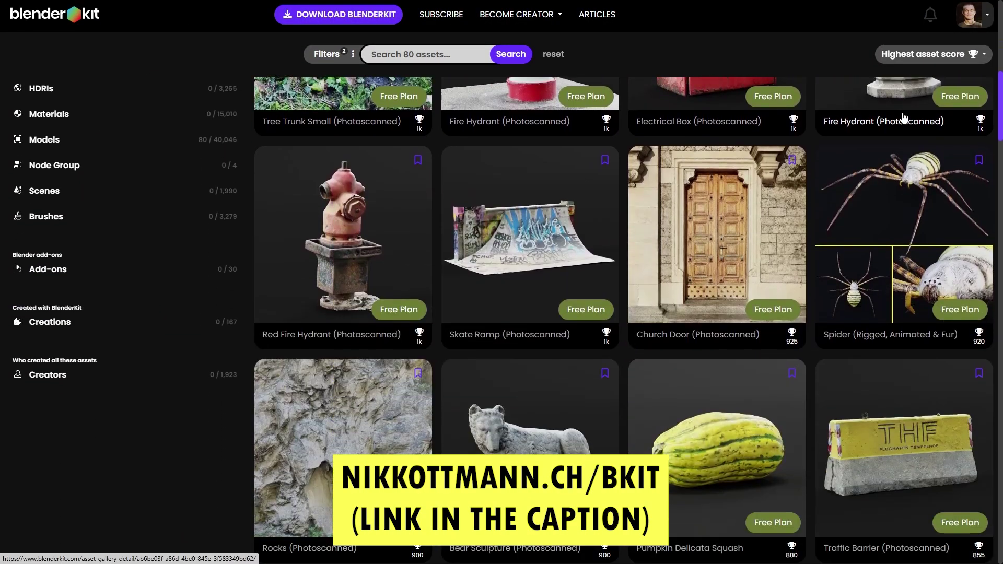
{"action": "scroll", "coordinate": [902, 121], "scroll_direction": "down", "scroll_amount": 8}
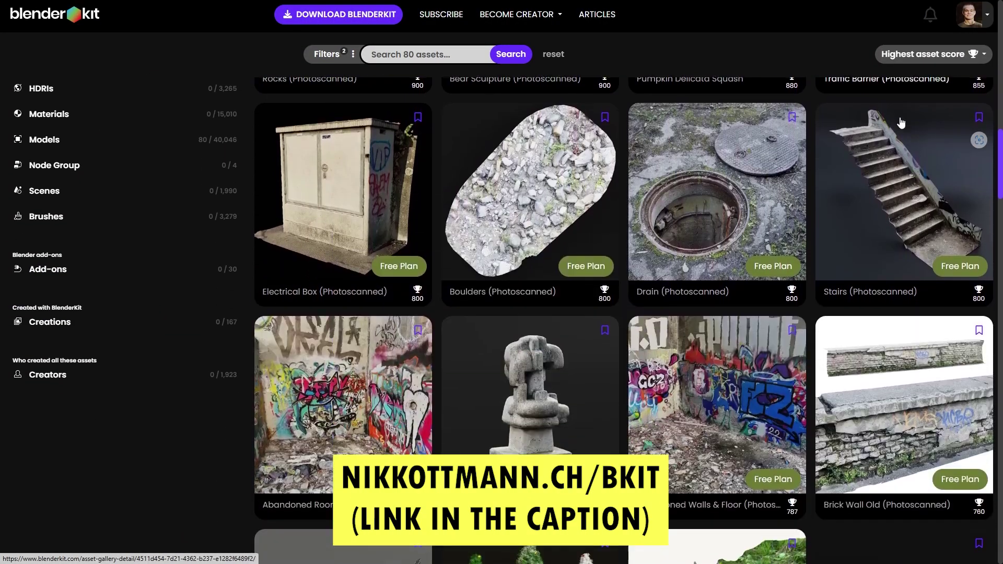
{"action": "scroll", "coordinate": [900, 122], "scroll_direction": "down", "scroll_amount": 5}
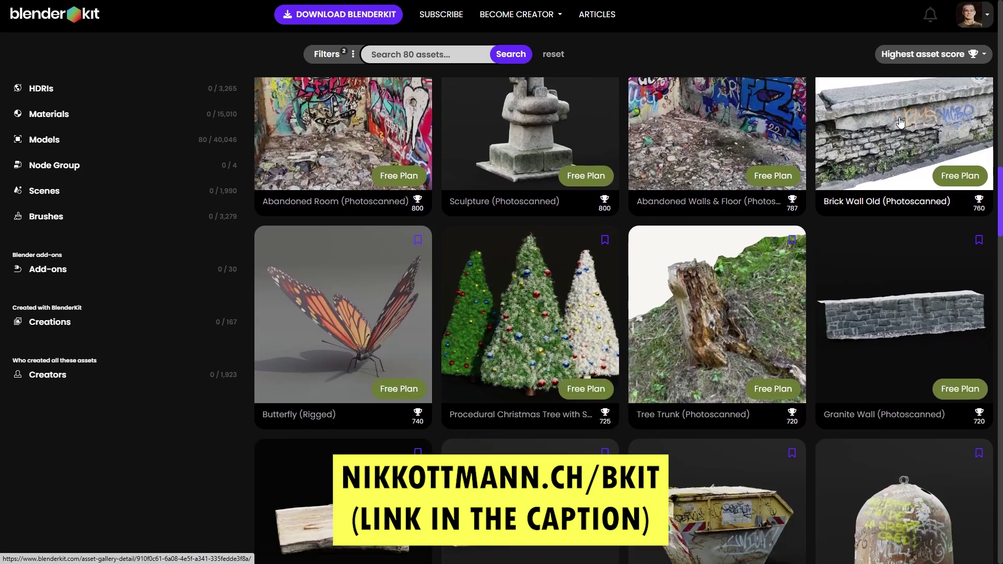
{"action": "scroll", "coordinate": [899, 120], "scroll_direction": "down", "scroll_amount": 5}
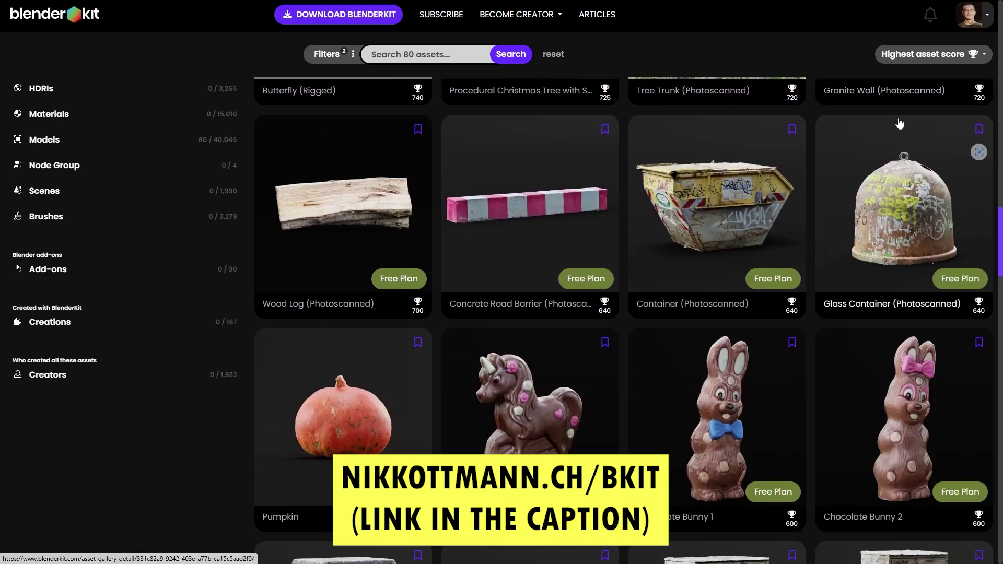
{"action": "scroll", "coordinate": [888, 135], "scroll_direction": "down", "scroll_amount": 5}
{"action": "scroll", "coordinate": [880, 151], "scroll_direction": "down", "scroll_amount": 5}
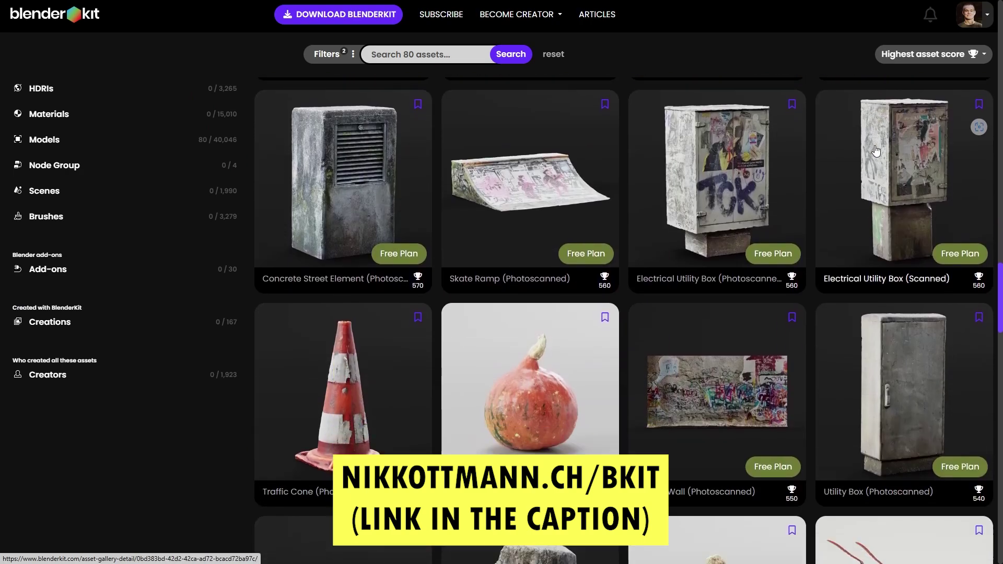
{"action": "scroll", "coordinate": [875, 151], "scroll_direction": "down", "scroll_amount": 7}
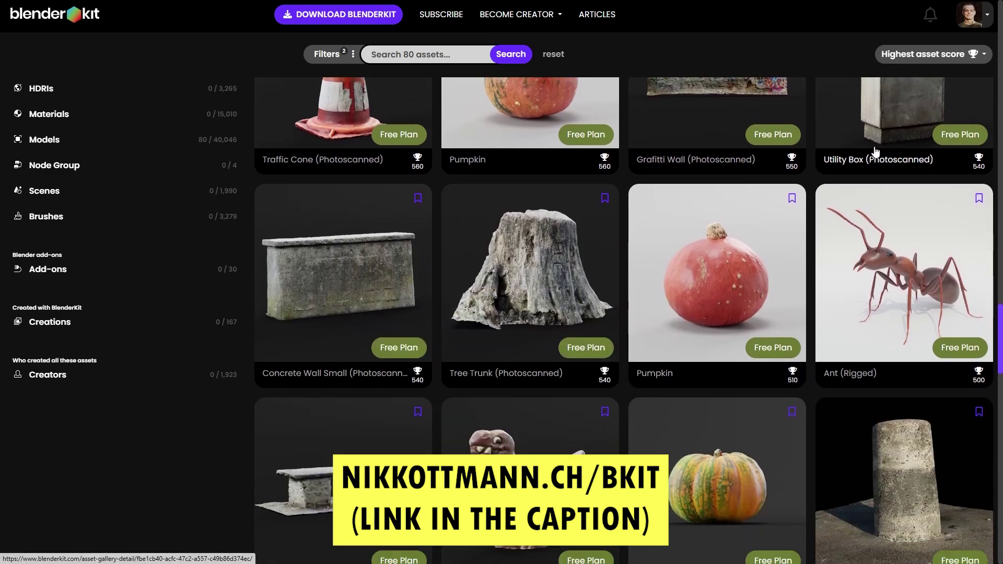
{"action": "scroll", "coordinate": [875, 151], "scroll_direction": "down", "scroll_amount": 5}
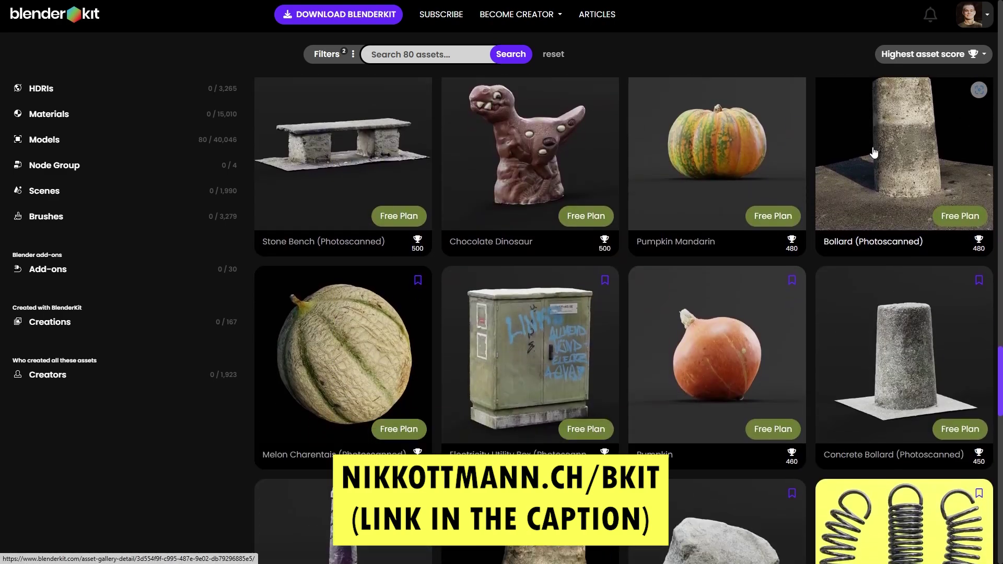
{"action": "scroll", "coordinate": [872, 147], "scroll_direction": "down", "scroll_amount": 8}
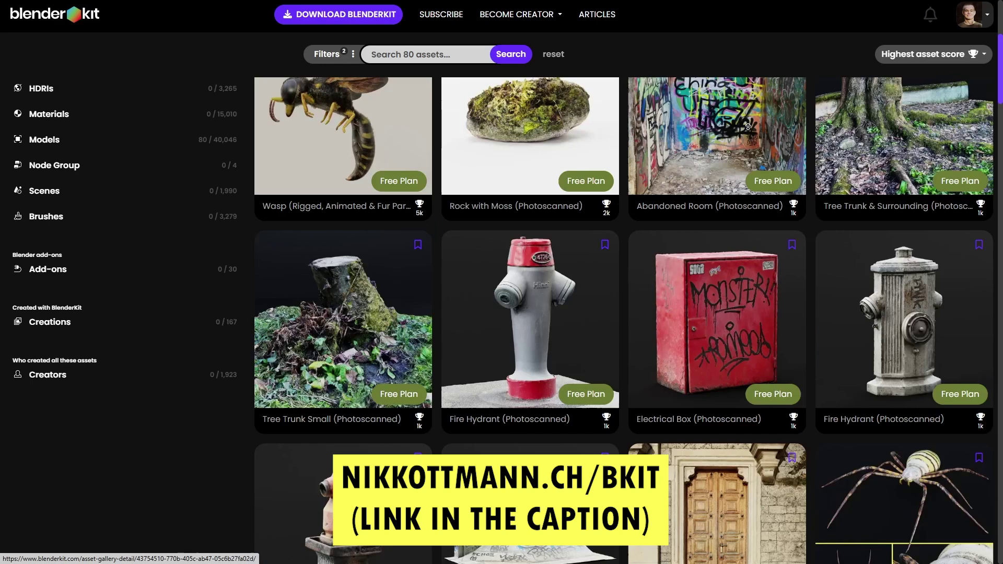
{"action": "scroll", "coordinate": [725, 107], "scroll_direction": "up", "scroll_amount": 4}
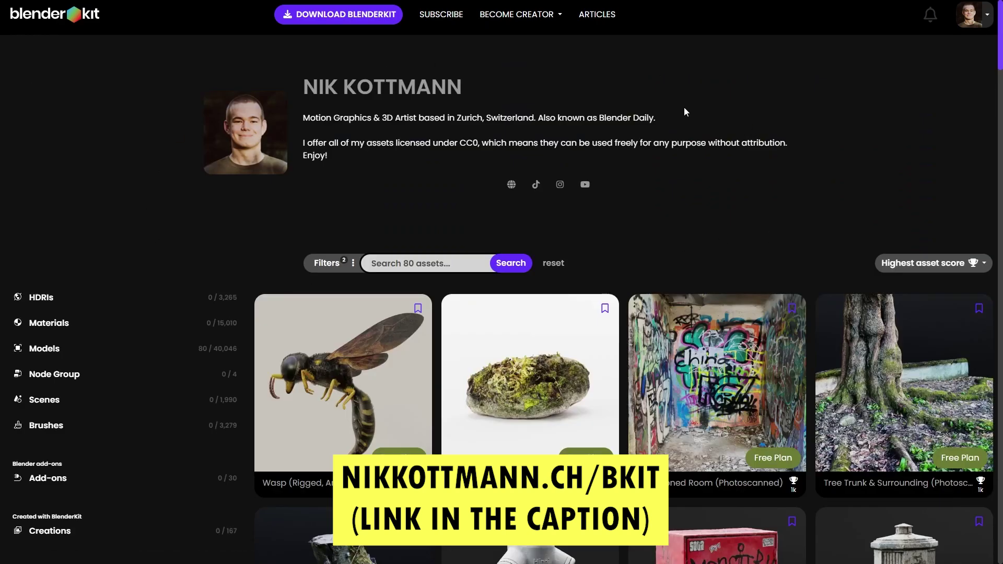
- Return home via the BlenderKit logo, open MODELS, and browse the newest of 40,046 models
{"action": "left_click", "coordinate": [76, 21]}
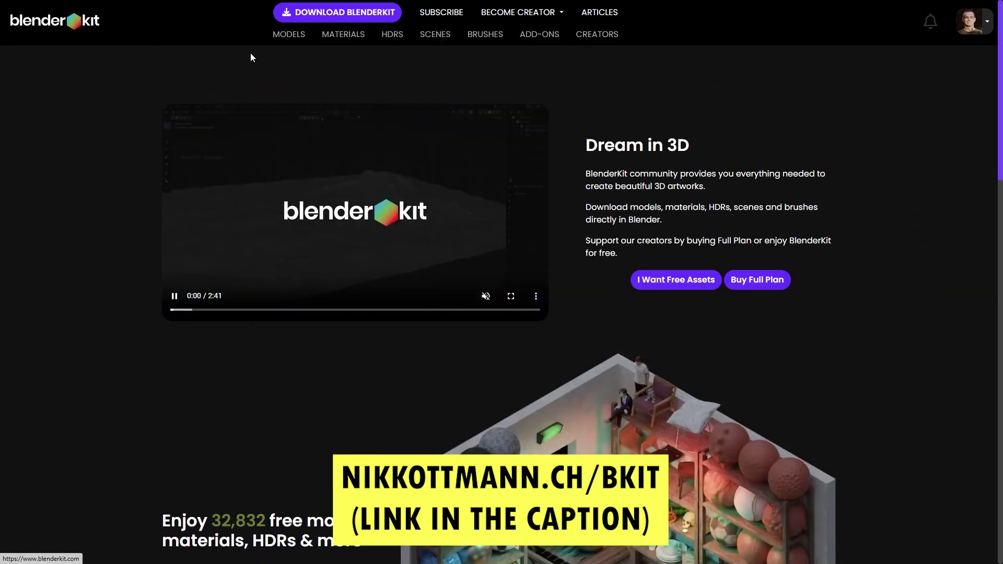
{"action": "left_click", "coordinate": [285, 41]}
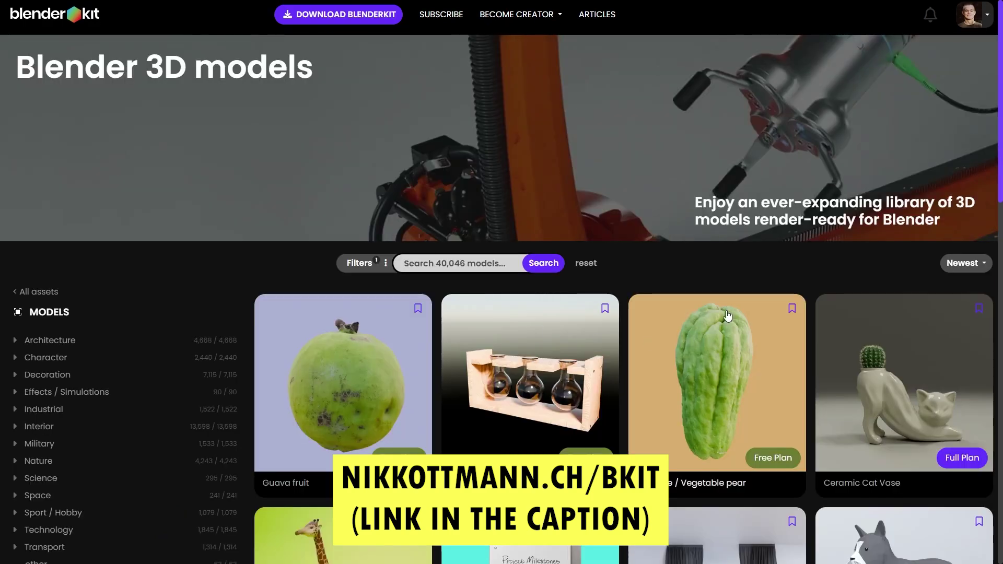
{"action": "scroll", "coordinate": [816, 269], "scroll_direction": "down", "scroll_amount": 10}
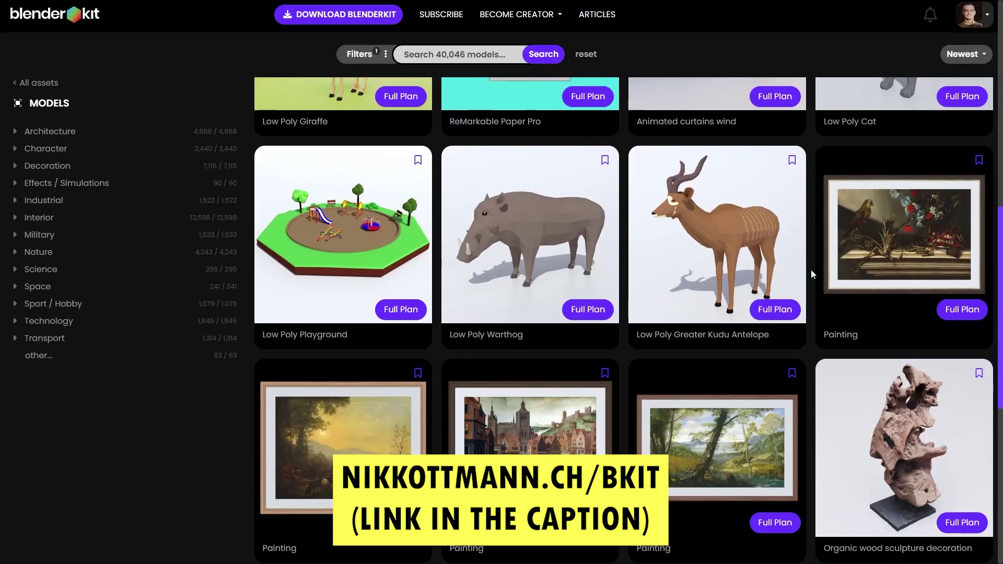
{"action": "scroll", "coordinate": [810, 270], "scroll_direction": "down", "scroll_amount": 8}
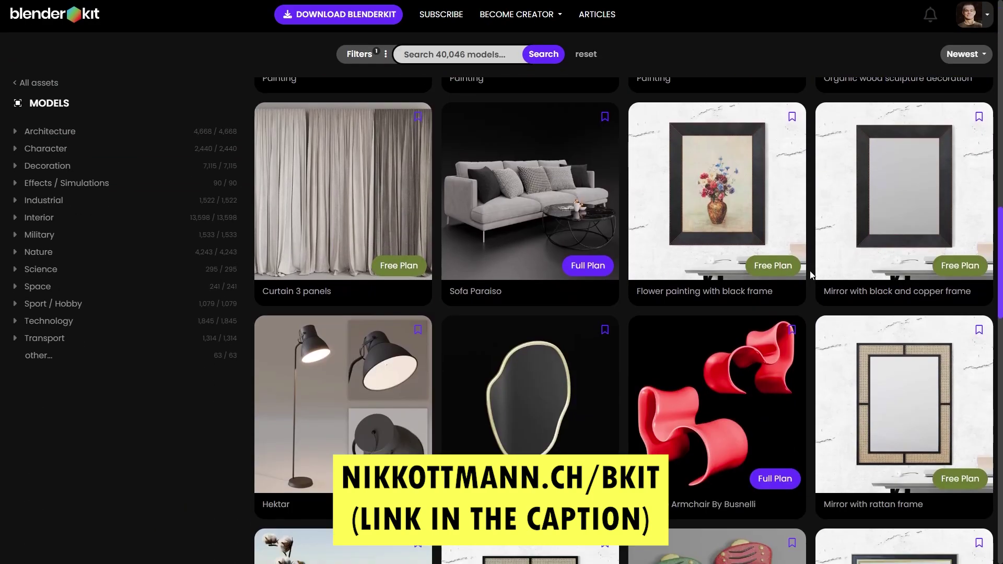
{"action": "scroll", "coordinate": [811, 276], "scroll_direction": "down", "scroll_amount": 8}
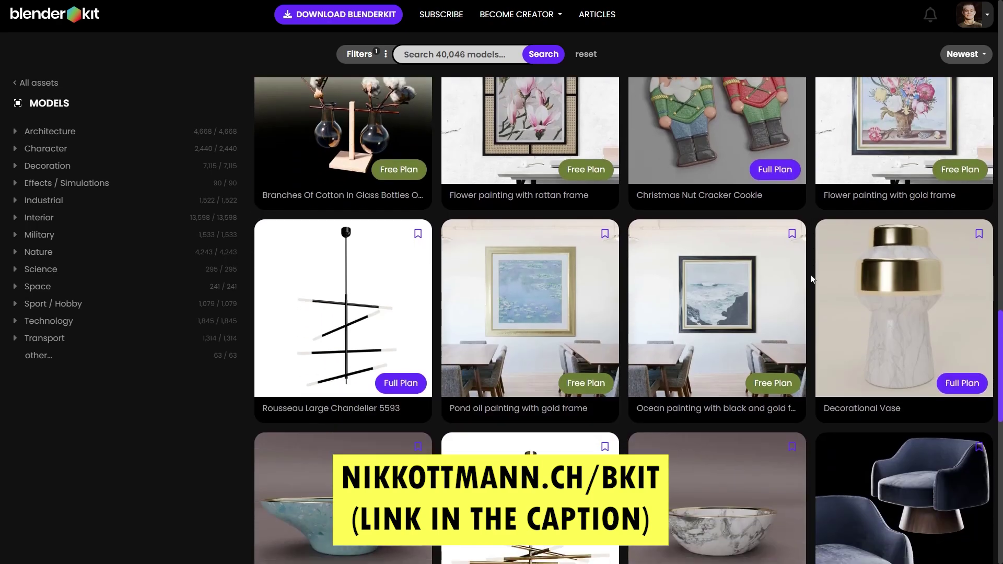
{"action": "scroll", "coordinate": [811, 278], "scroll_direction": "down", "scroll_amount": 5}
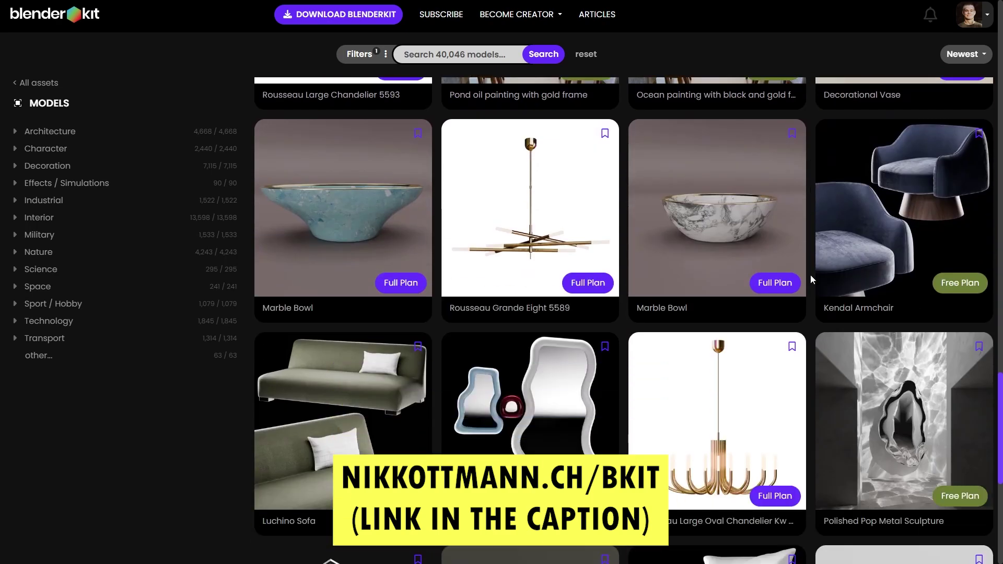
{"action": "scroll", "coordinate": [810, 275], "scroll_direction": "down", "scroll_amount": 4}
{"action": "scroll", "coordinate": [811, 277], "scroll_direction": "down", "scroll_amount": 4}
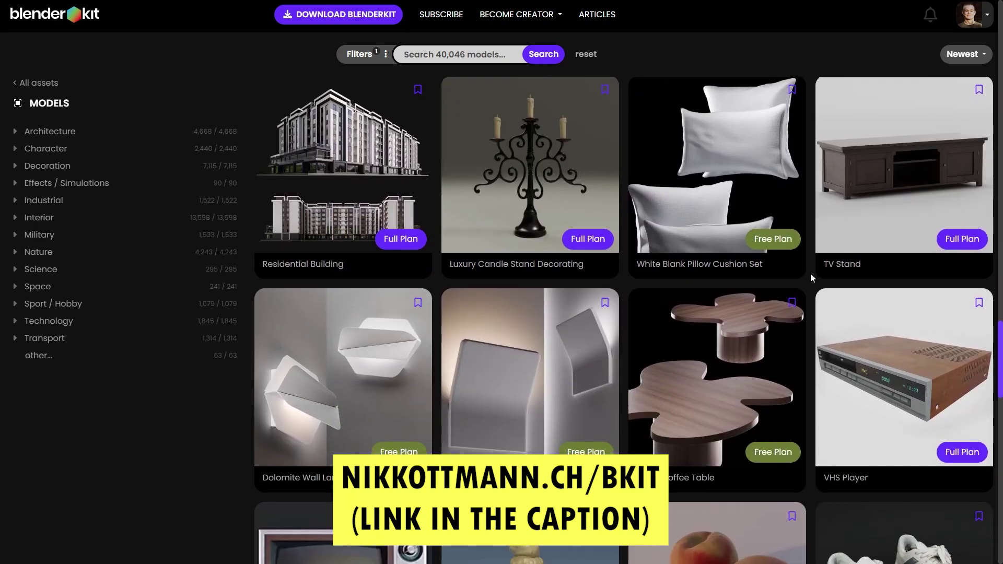
{"action": "scroll", "coordinate": [810, 276], "scroll_direction": "down", "scroll_amount": 5}
{"action": "scroll", "coordinate": [811, 277], "scroll_direction": "down", "scroll_amount": 9}
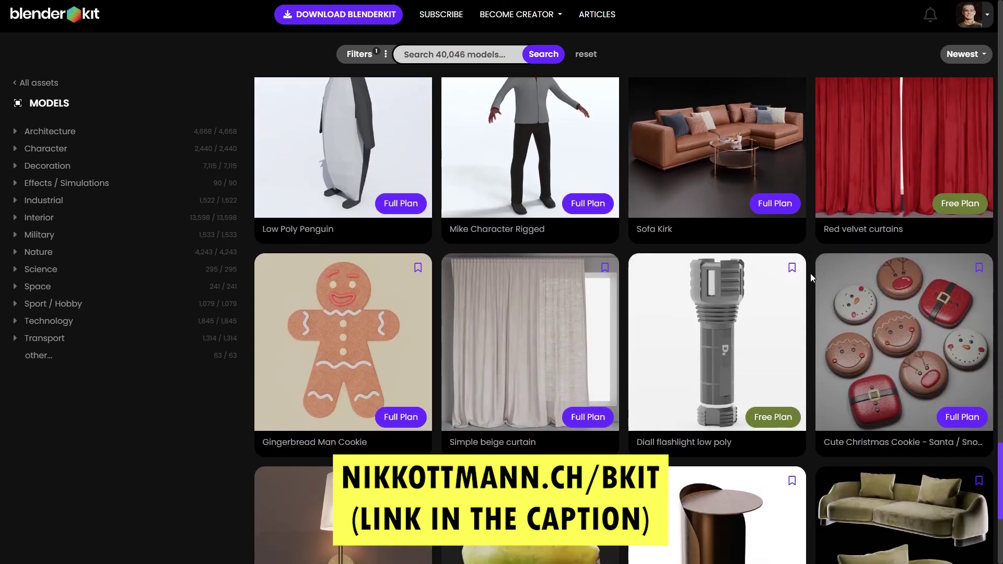
{"action": "scroll", "coordinate": [810, 274], "scroll_direction": "down", "scroll_amount": 5}
{"action": "scroll", "coordinate": [810, 274], "scroll_direction": "down", "scroll_amount": 8}
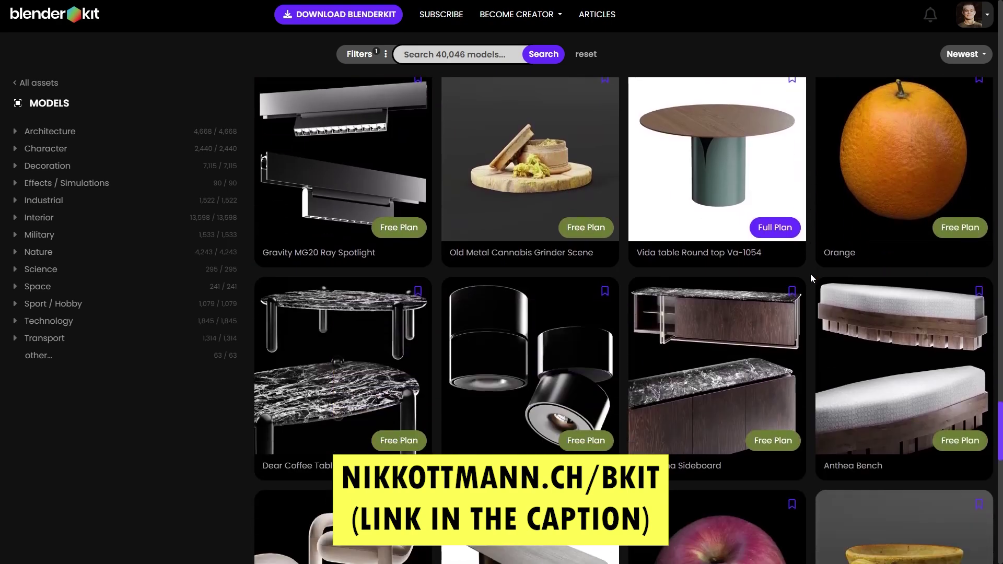